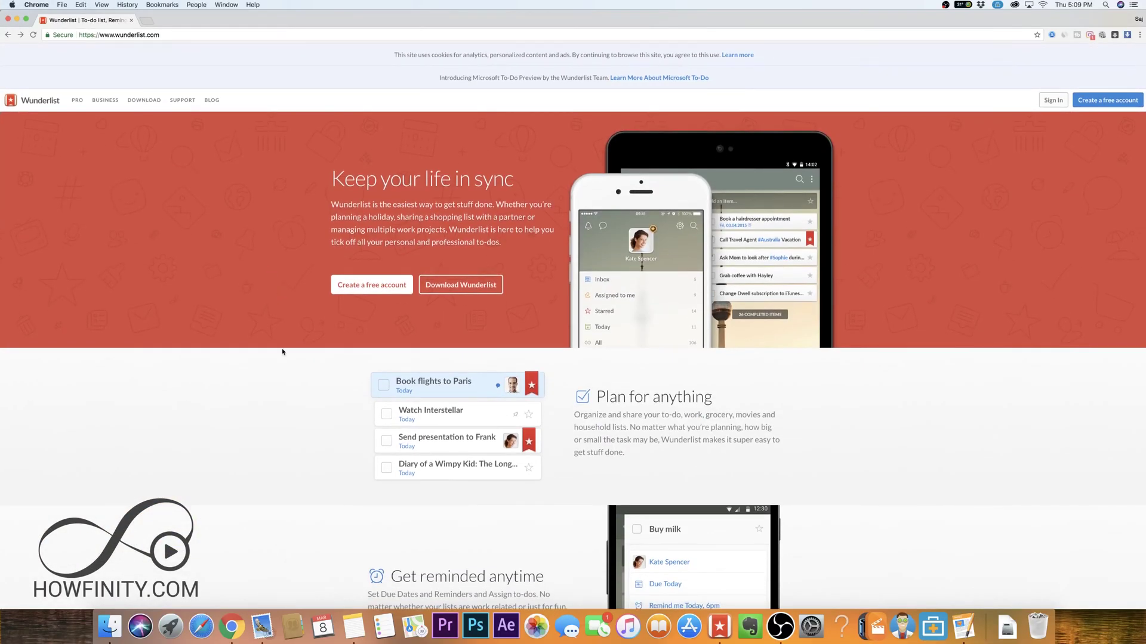
# Step: Scroll the Wunderlist homepage and follow Download Wunderlist to its Mac App Store preview page
pyautogui.scroll(-12, 282, 352)
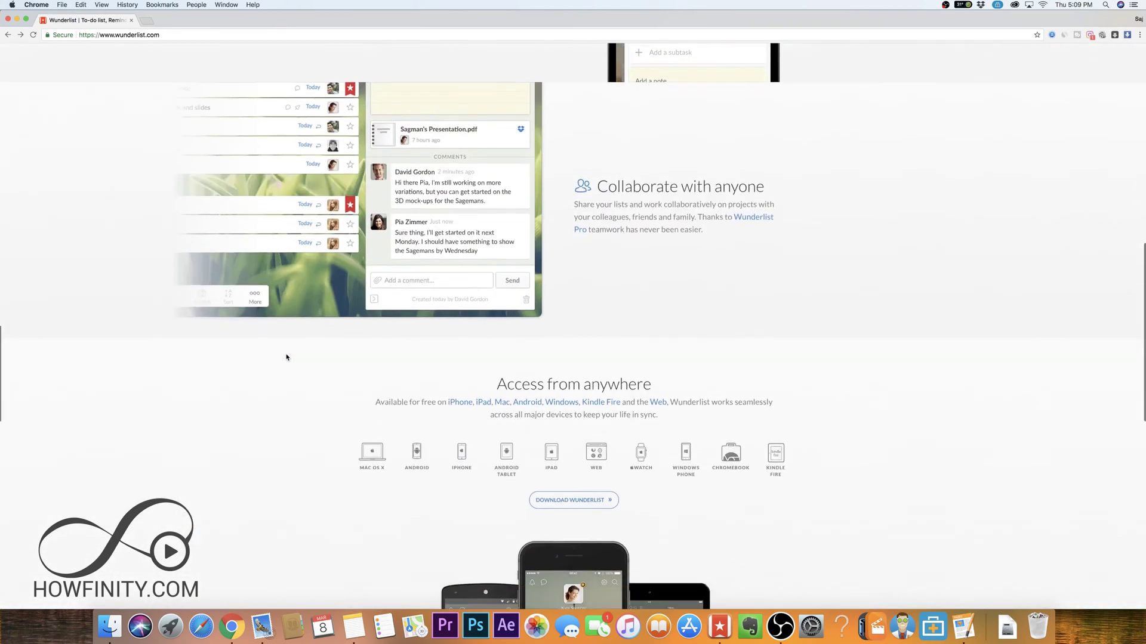
pyautogui.scroll(-3, 286, 358)
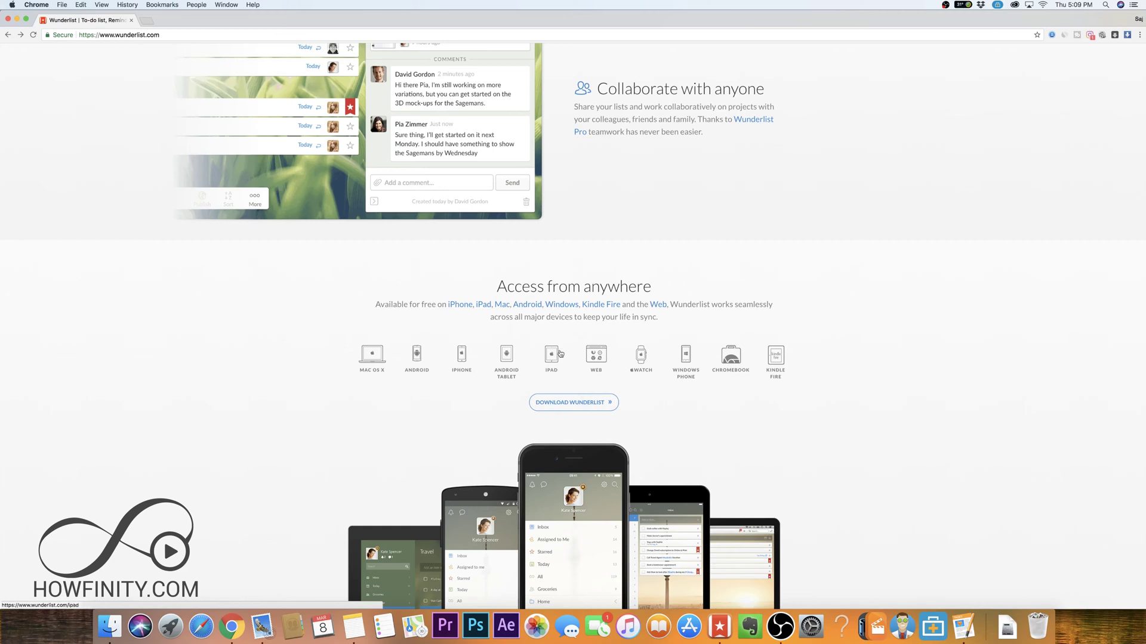
pyautogui.click(557, 404)
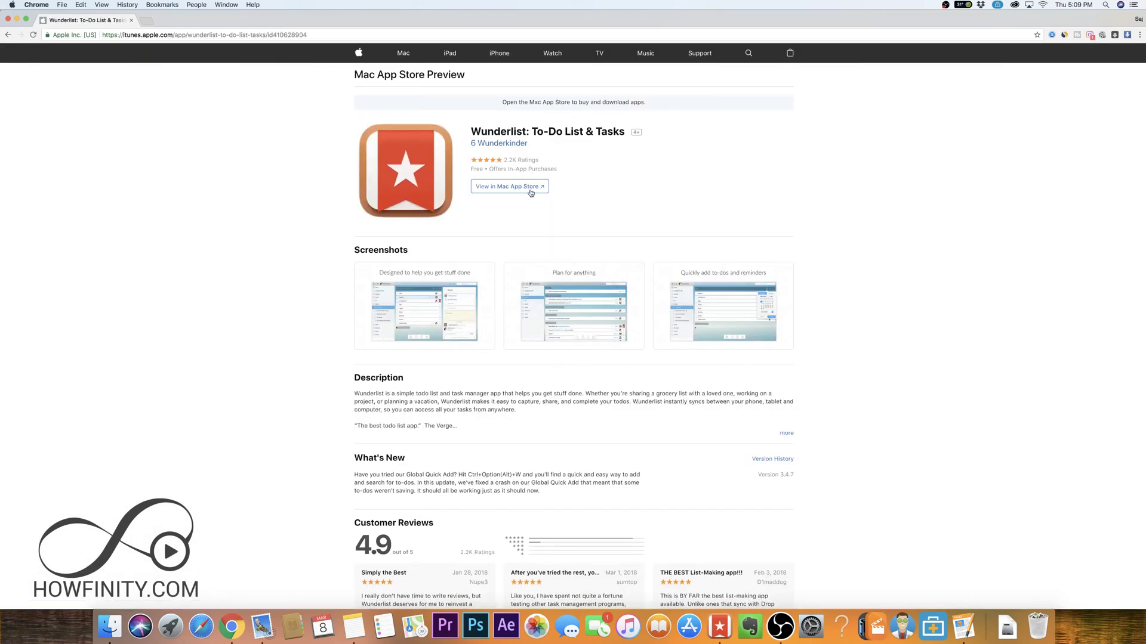
# Step: Open the Wunderlist listing in the App Store app and launch Wunderlist
pyautogui.click(531, 188)
pyautogui.click(640, 198)
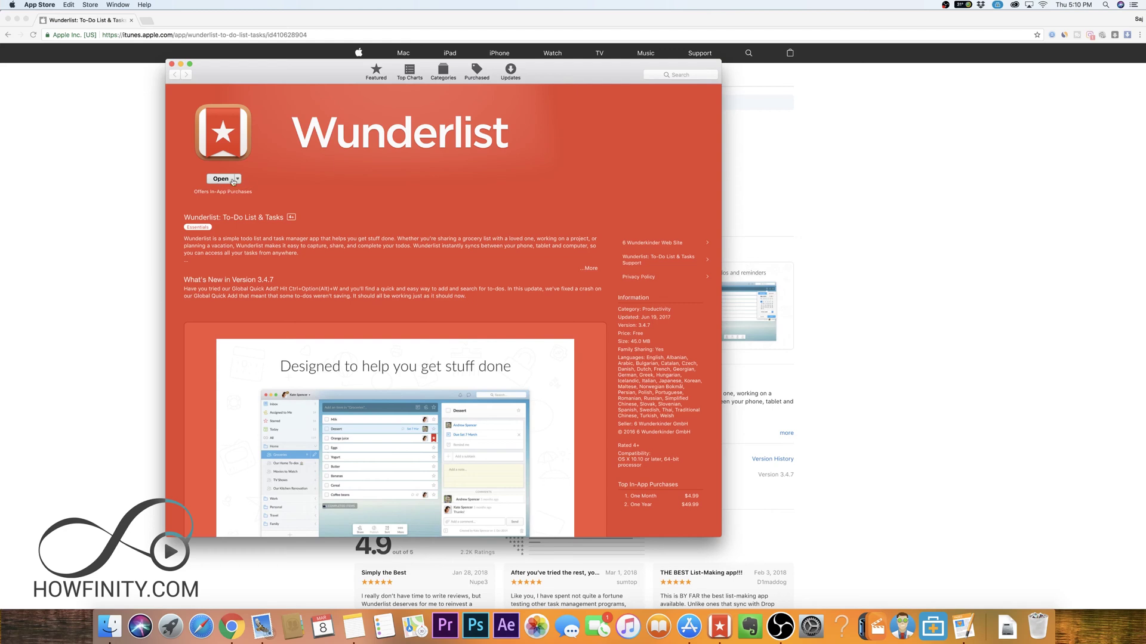
pyautogui.click(232, 180)
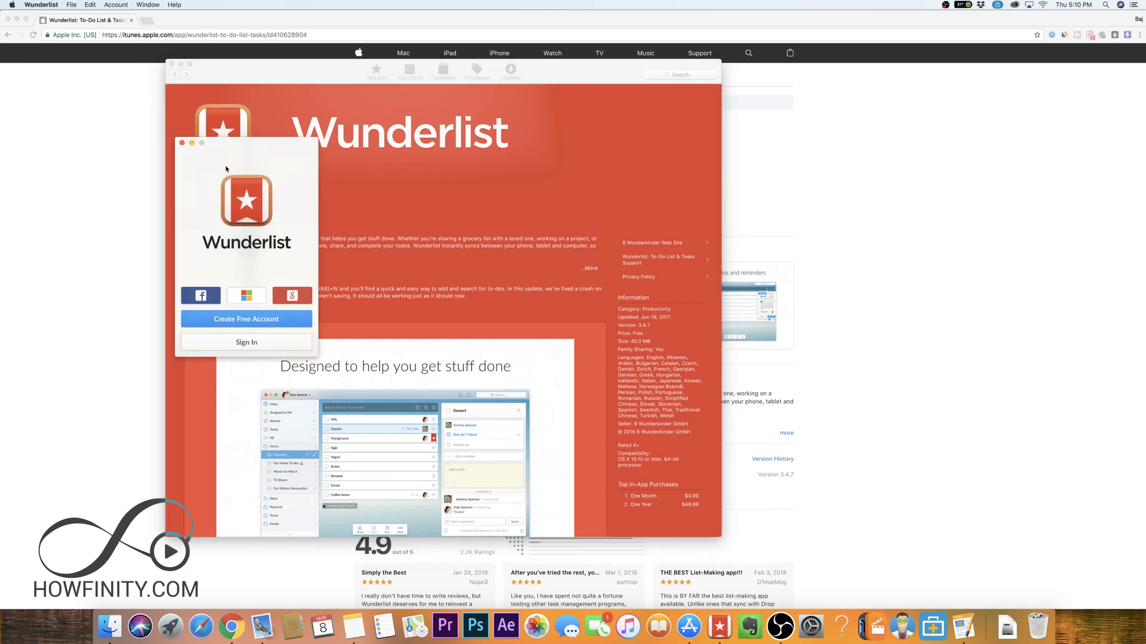
# Step: Minimise App Store, hide Chrome and reposition the Wunderlist start window
pyautogui.click(180, 64)
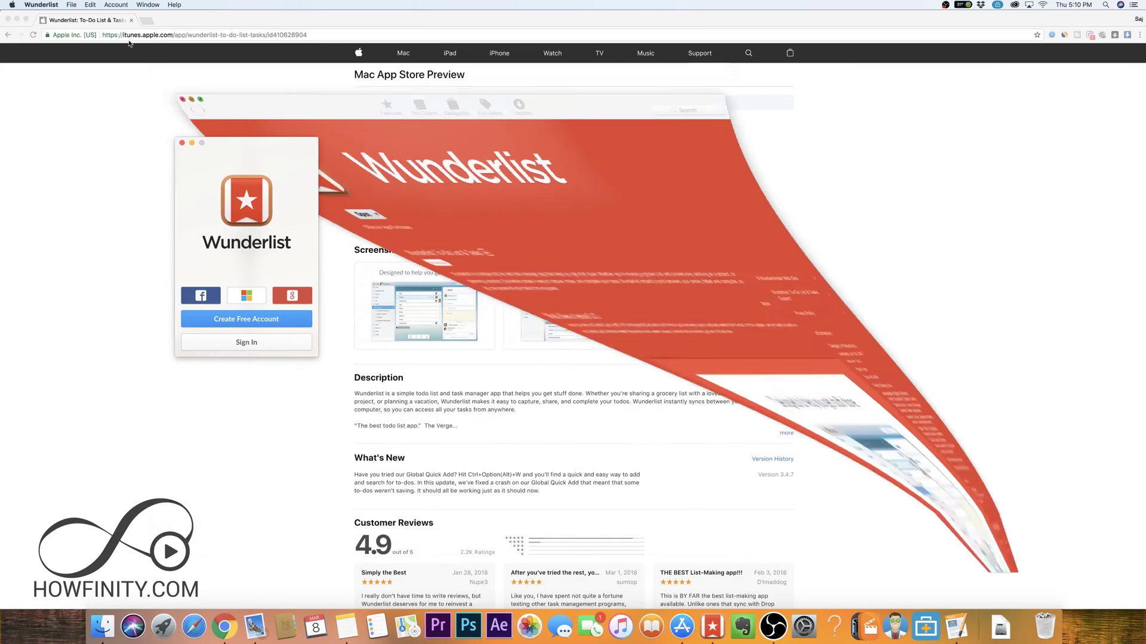
pyautogui.click(18, 21)
pyautogui.moveTo(249, 143); pyautogui.dragTo(226, 149)
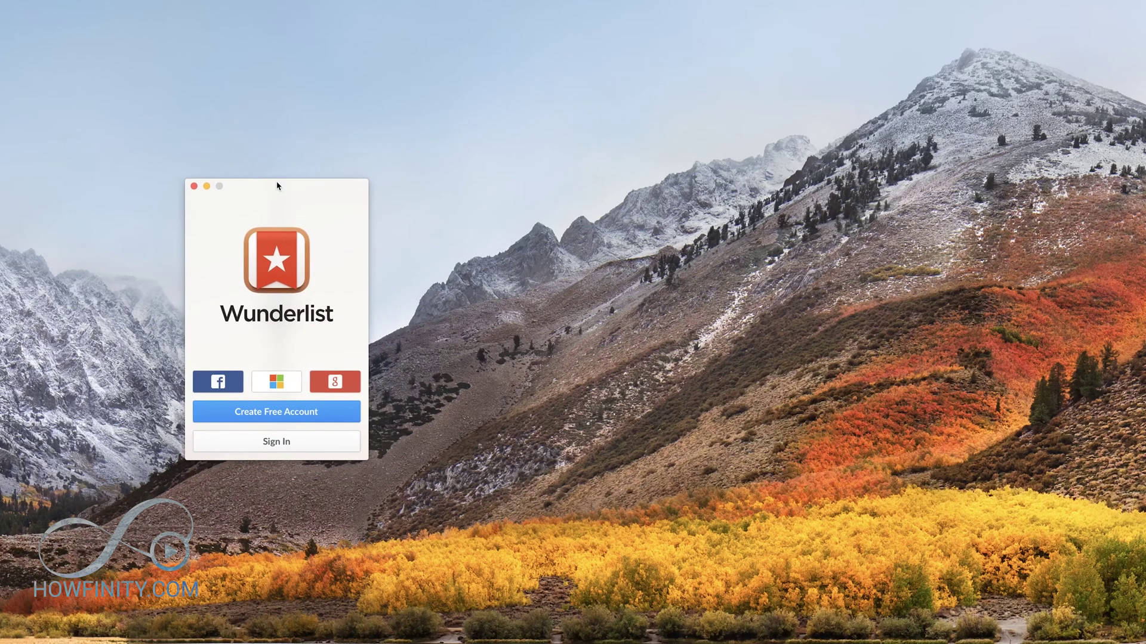
# Step: Nudge the Wunderlist window and sign in with the existing account
pyautogui.moveTo(282, 183)
pyautogui.mouseDown()
pyautogui.moveTo(249, 164)
pyautogui.moveTo(276, 178)
pyautogui.mouseUp()
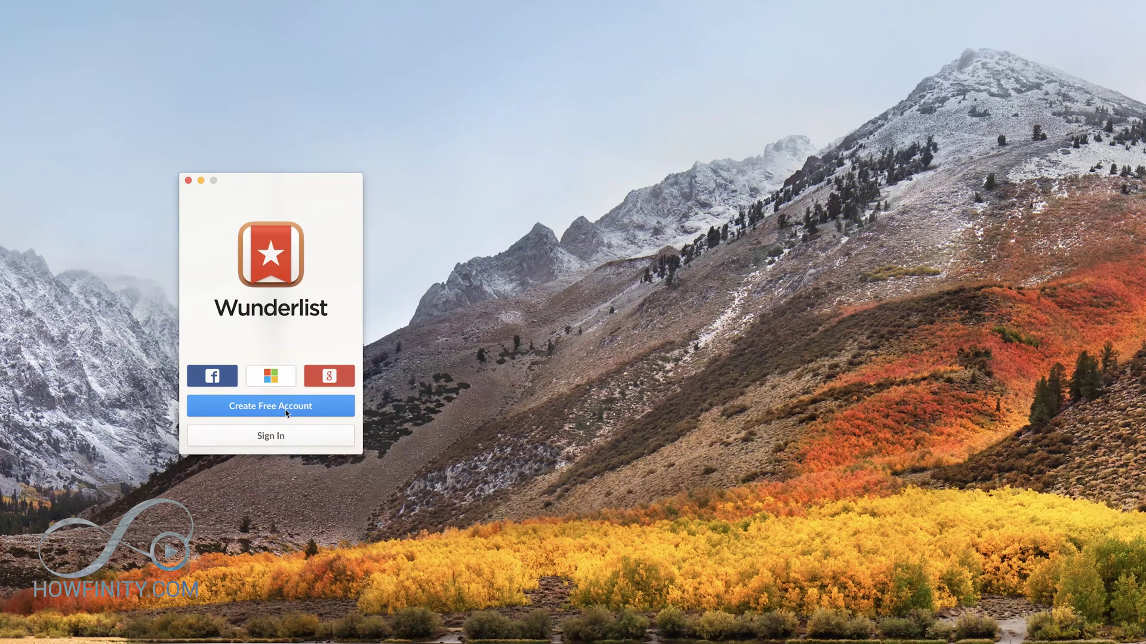
pyautogui.click(264, 439)
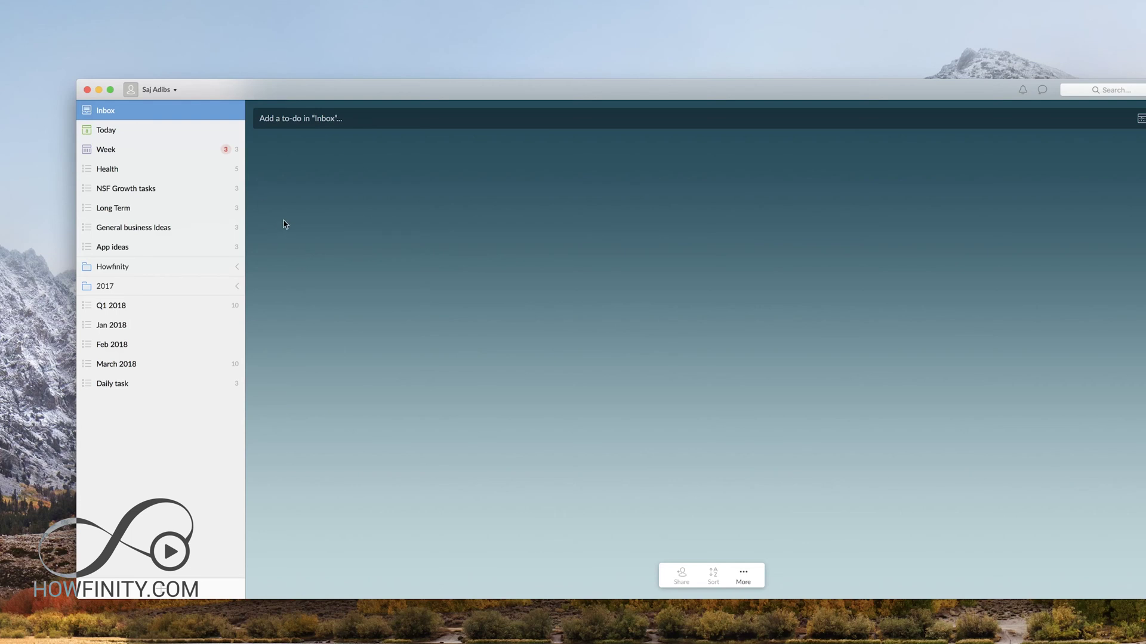
pyautogui.moveTo(263, 88); pyautogui.dragTo(209, 62)
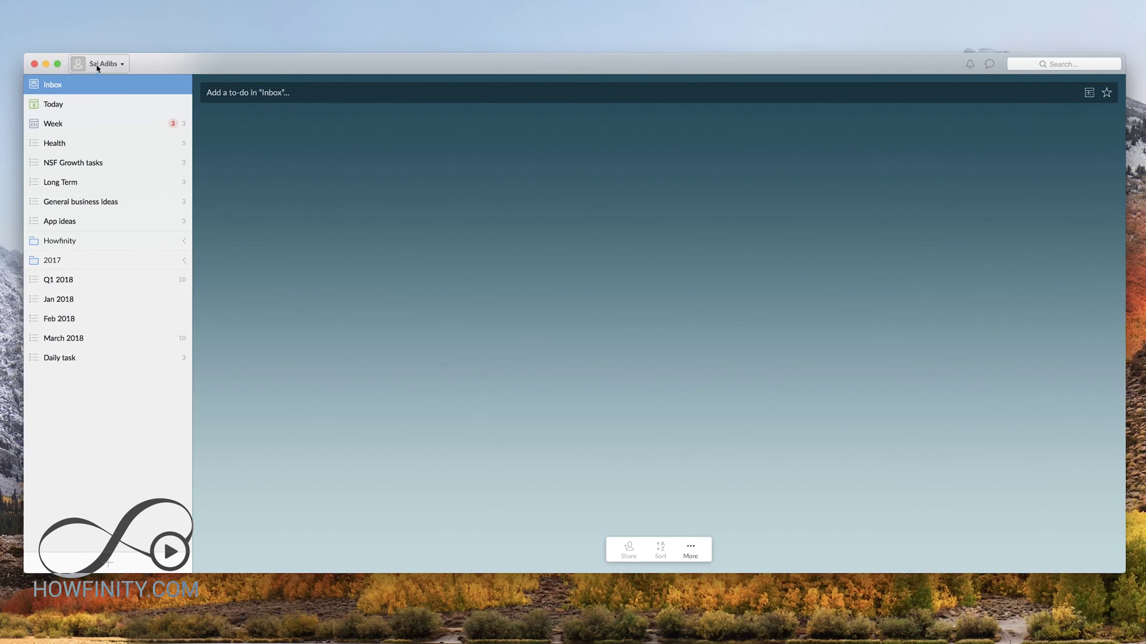
pyautogui.click(123, 64)
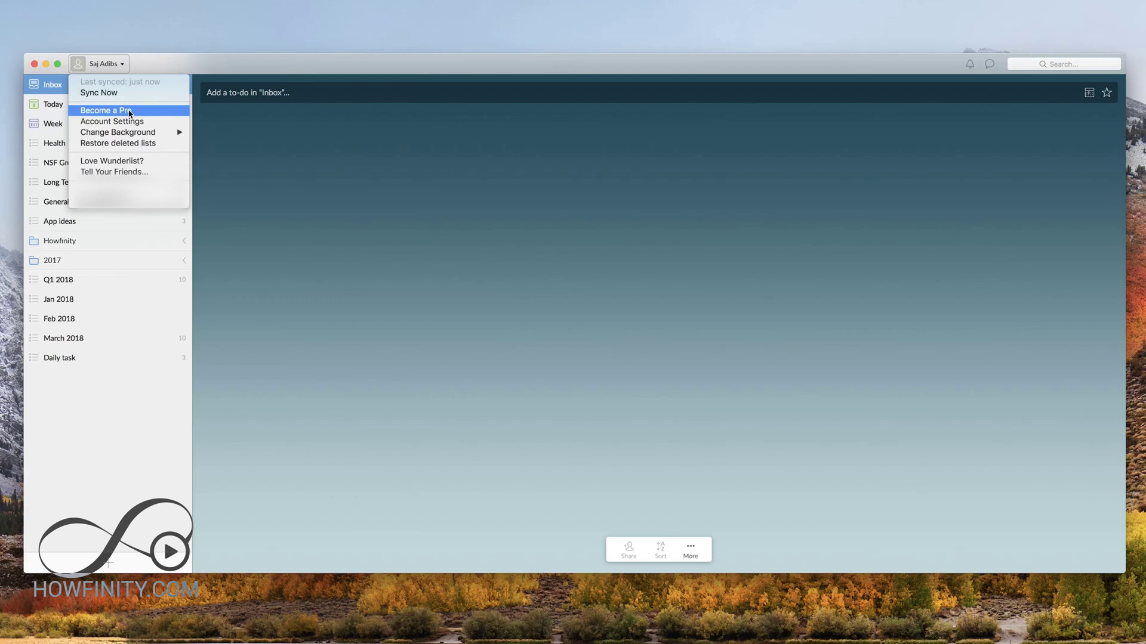
pyautogui.click(129, 113)
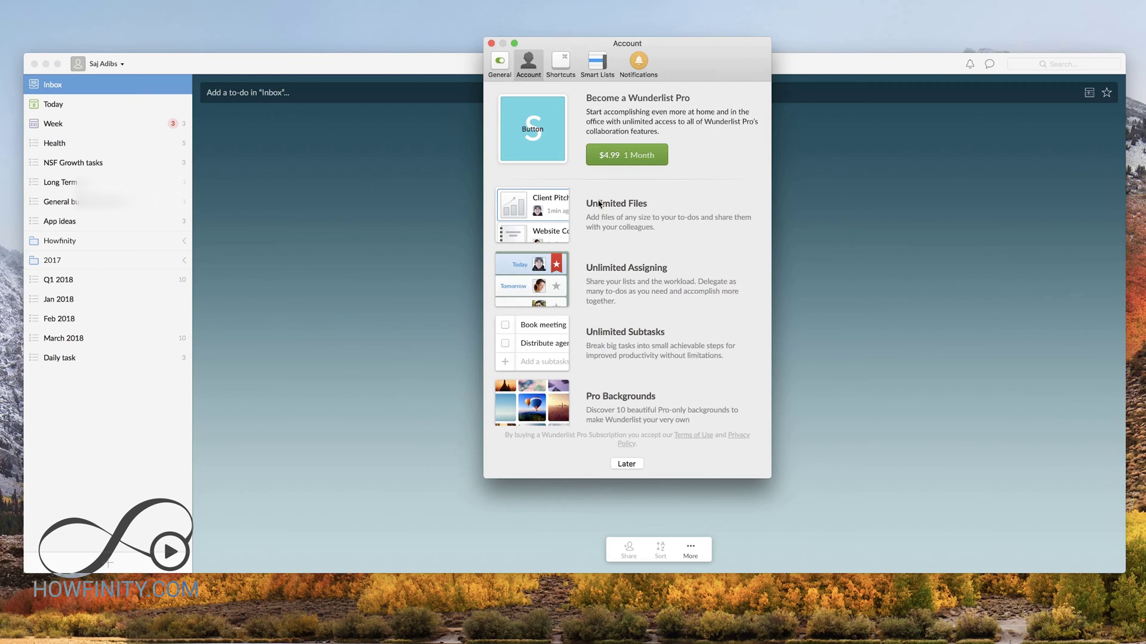
pyautogui.click(491, 44)
pyautogui.click(105, 64)
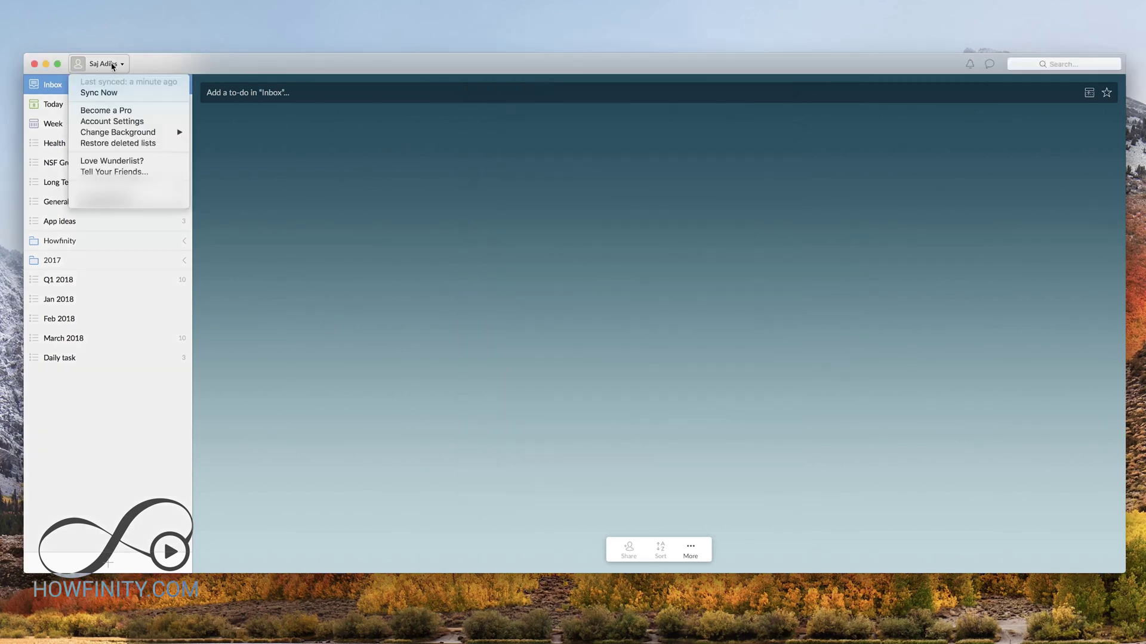
pyautogui.moveTo(123, 133)
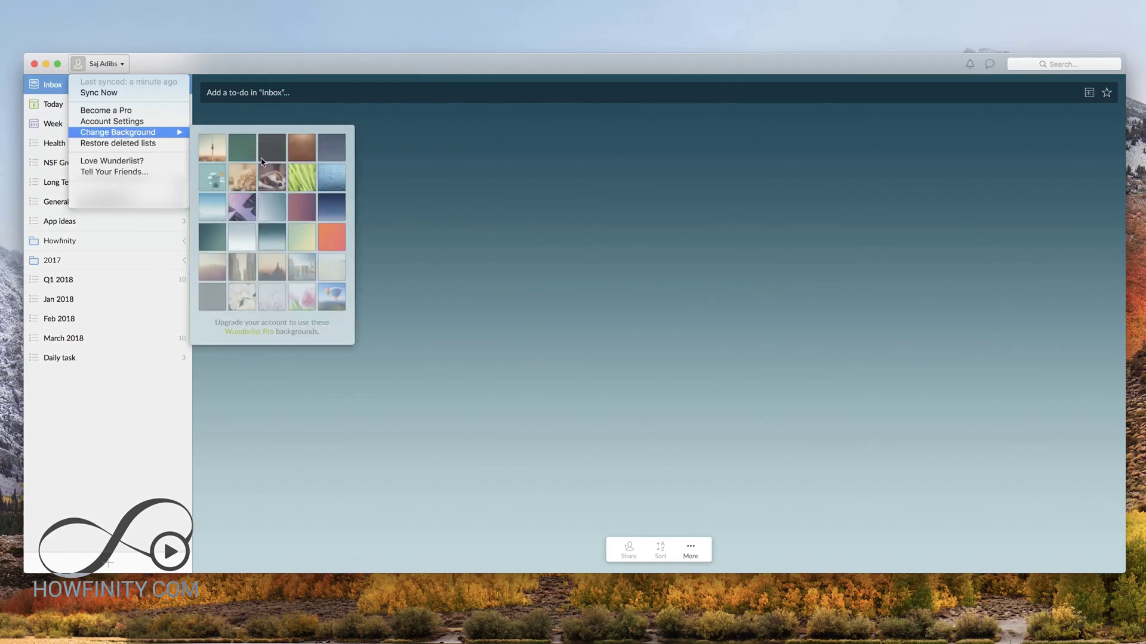
pyautogui.click(333, 183)
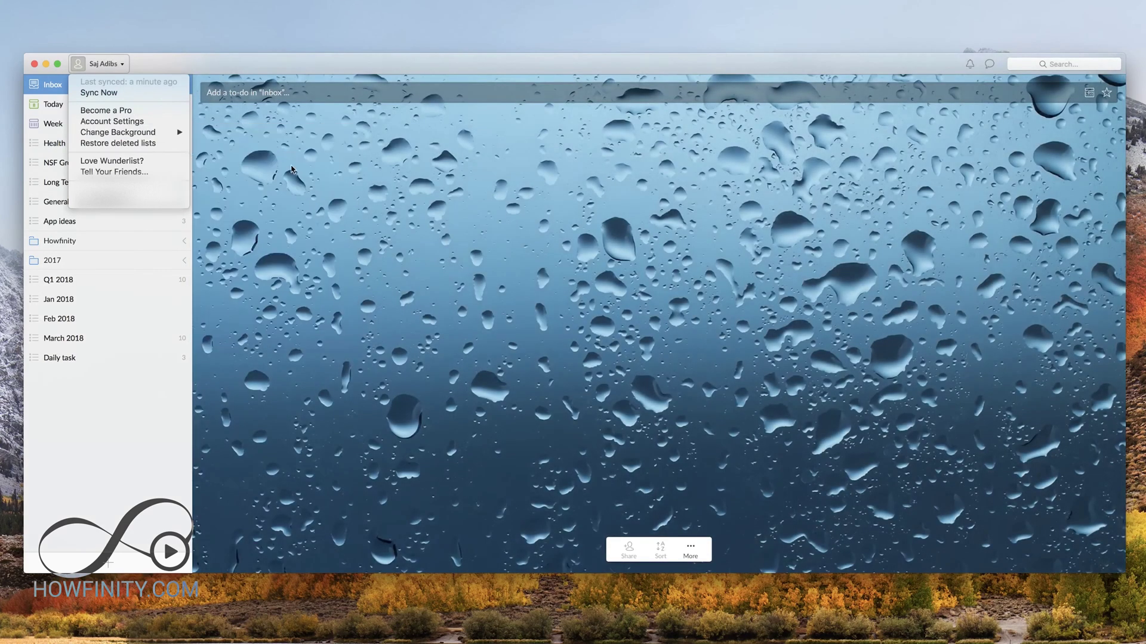
pyautogui.moveTo(151, 134)
pyautogui.click(235, 150)
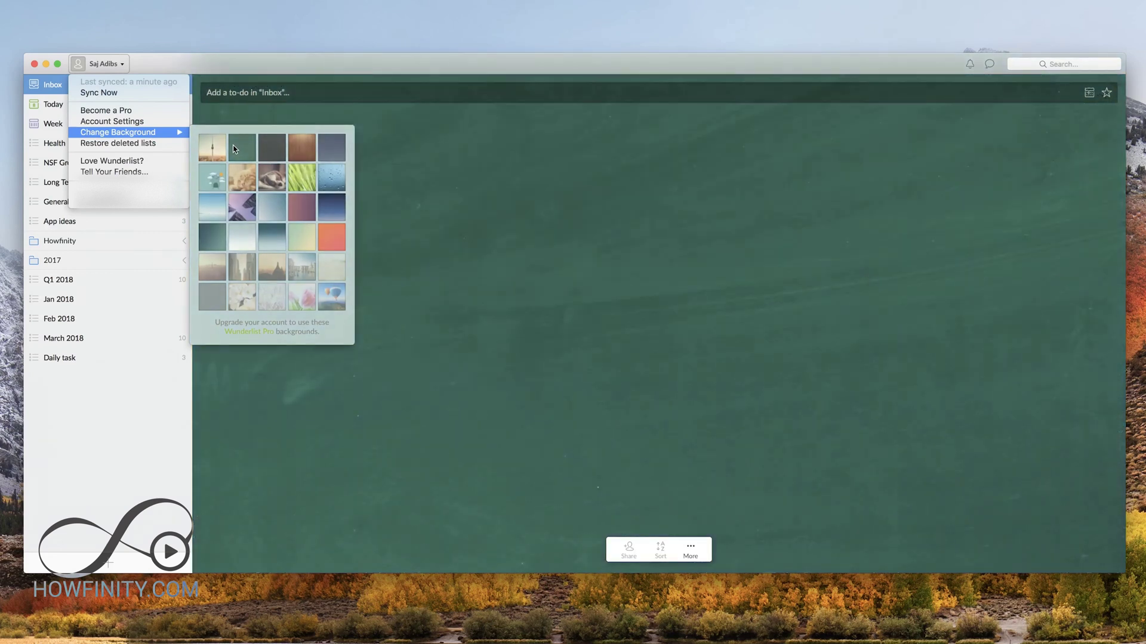
pyautogui.click(262, 241)
pyautogui.click(417, 235)
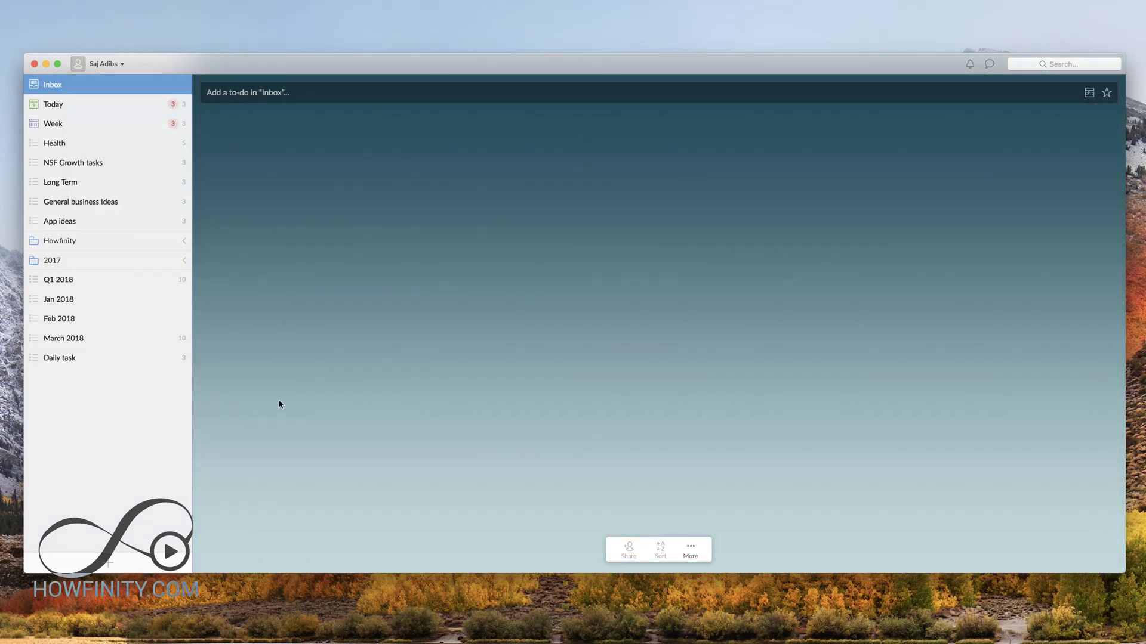
pyautogui.click(240, 93)
# Step: Add the to-do 'go to gym' to the Inbox and open its details
pyautogui.write('go to gym')
pyautogui.press('Return')
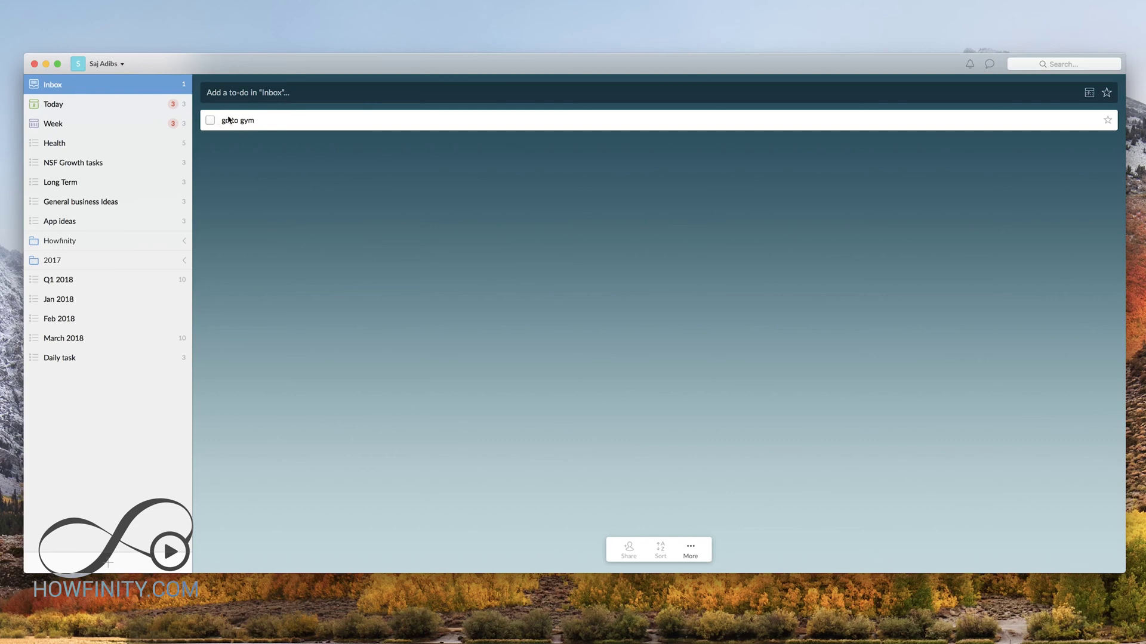
pyautogui.doubleClick(288, 125)
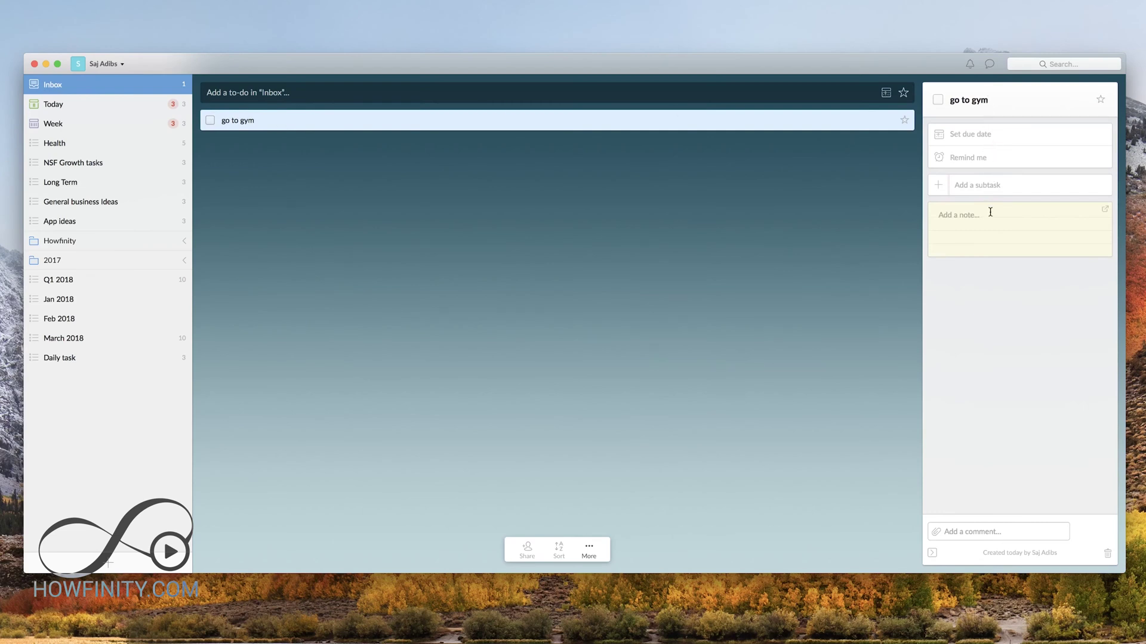
# Step: Make go to gym due today, repeating every day, with a 6:00 PM reminder
pyautogui.click(972, 133)
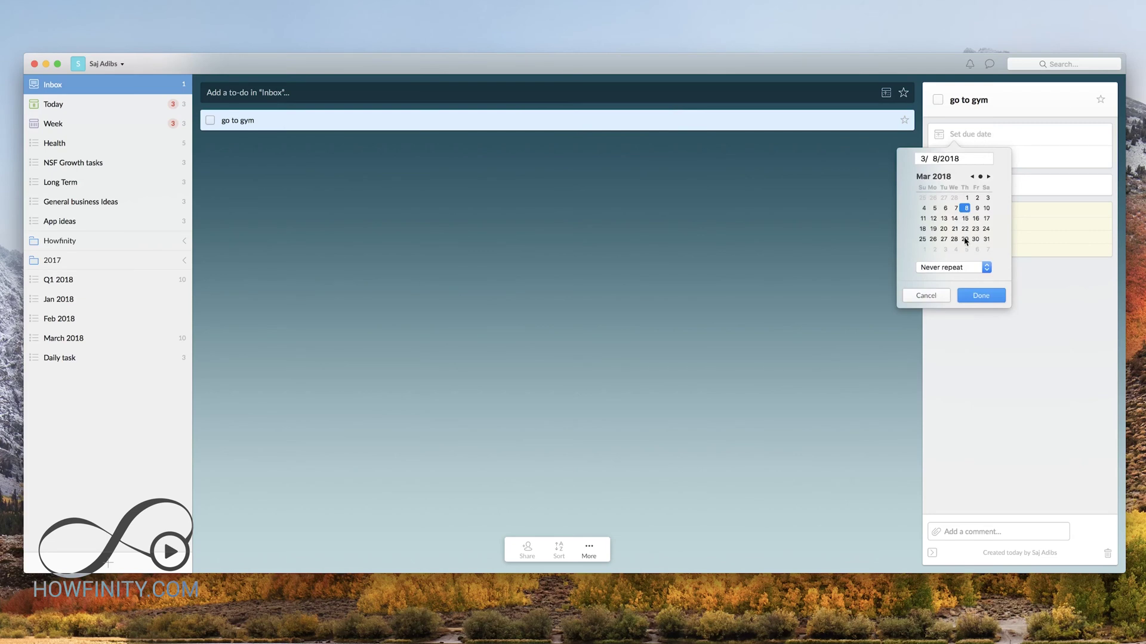
pyautogui.click(955, 266)
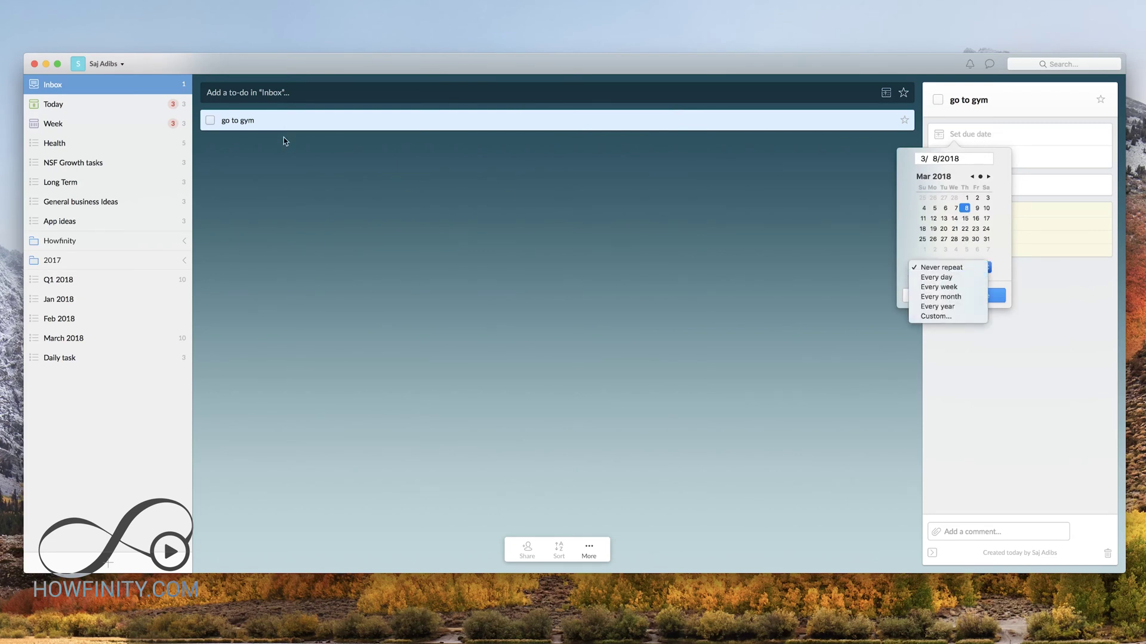
pyautogui.click(946, 278)
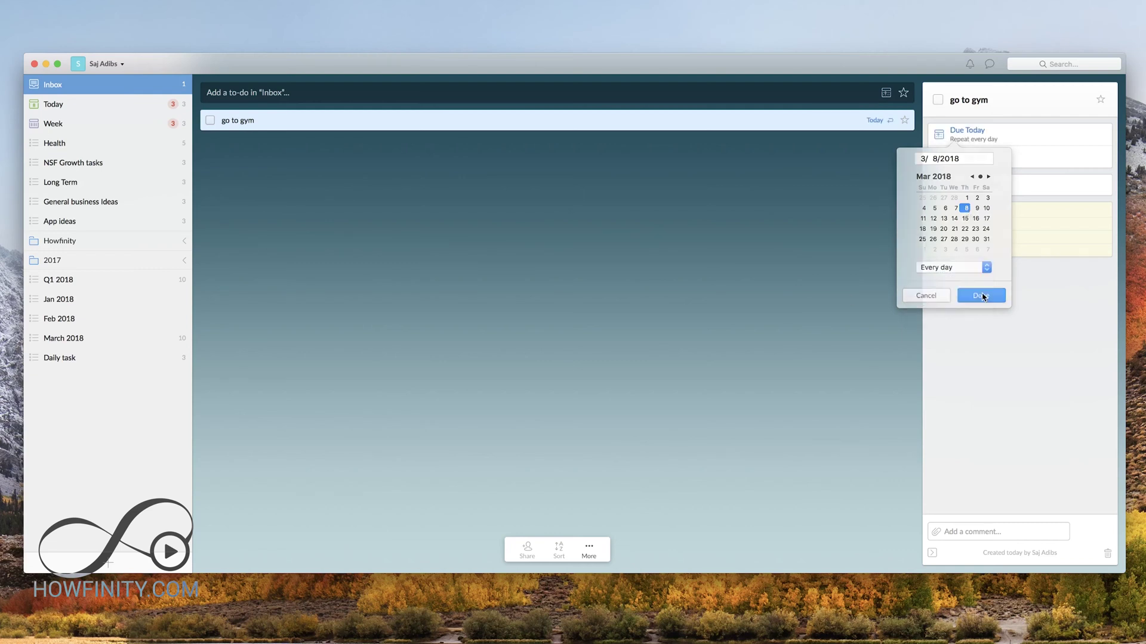
pyautogui.click(988, 296)
pyautogui.click(971, 156)
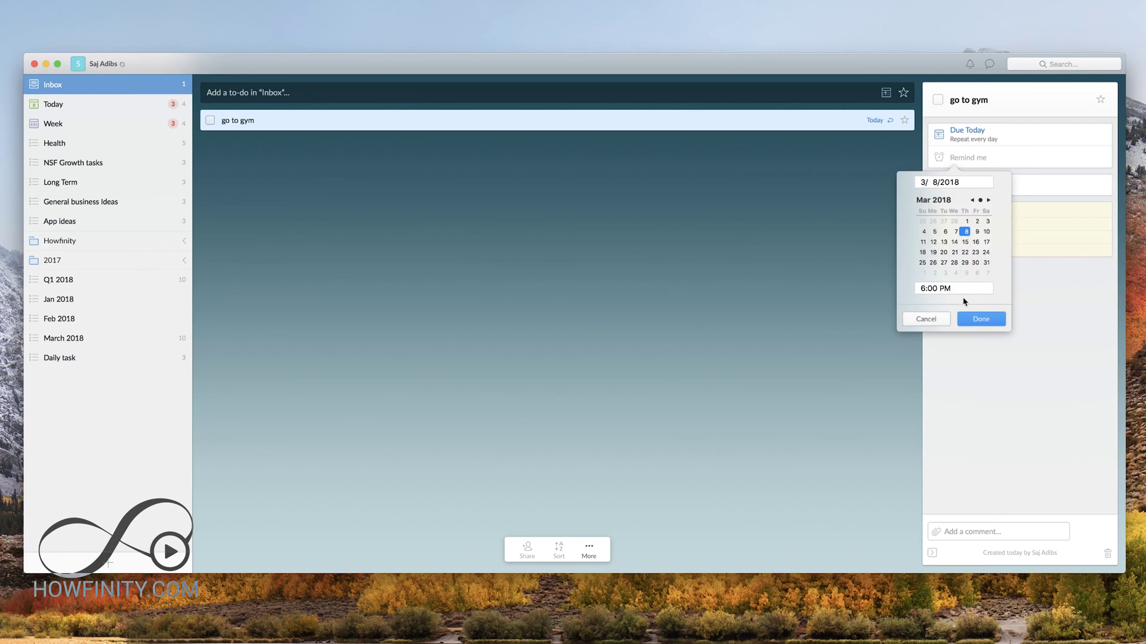
pyautogui.click(978, 318)
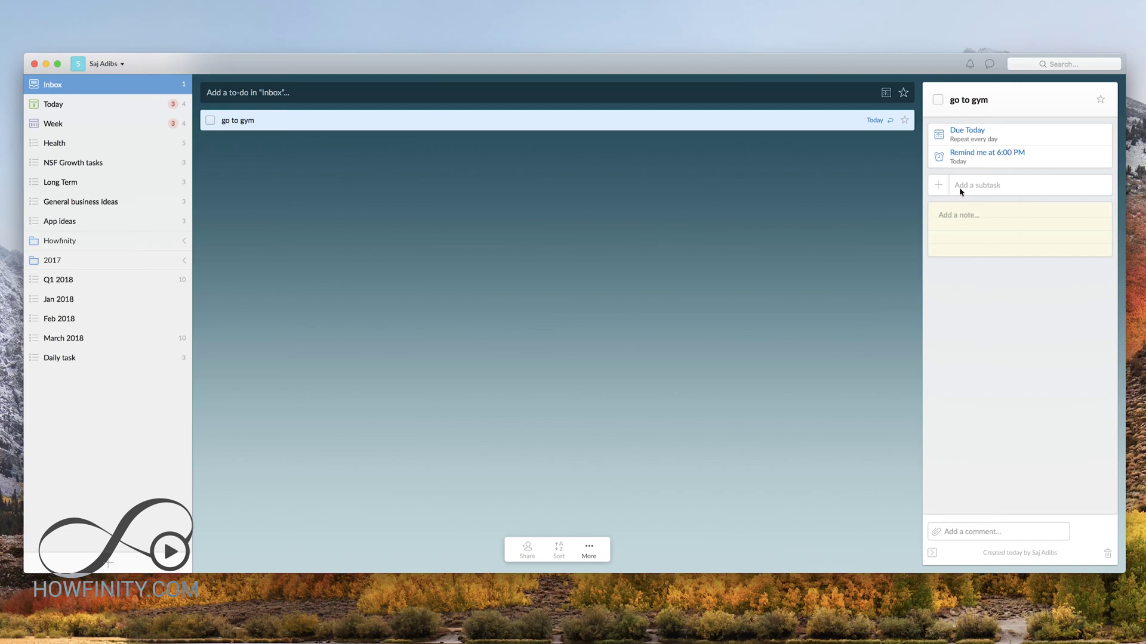
# Step: Add the subtask 'do cardio' and leave the go to gym title unchanged
pyautogui.click(975, 183)
pyautogui.write('do cardio')
pyautogui.press('Return')
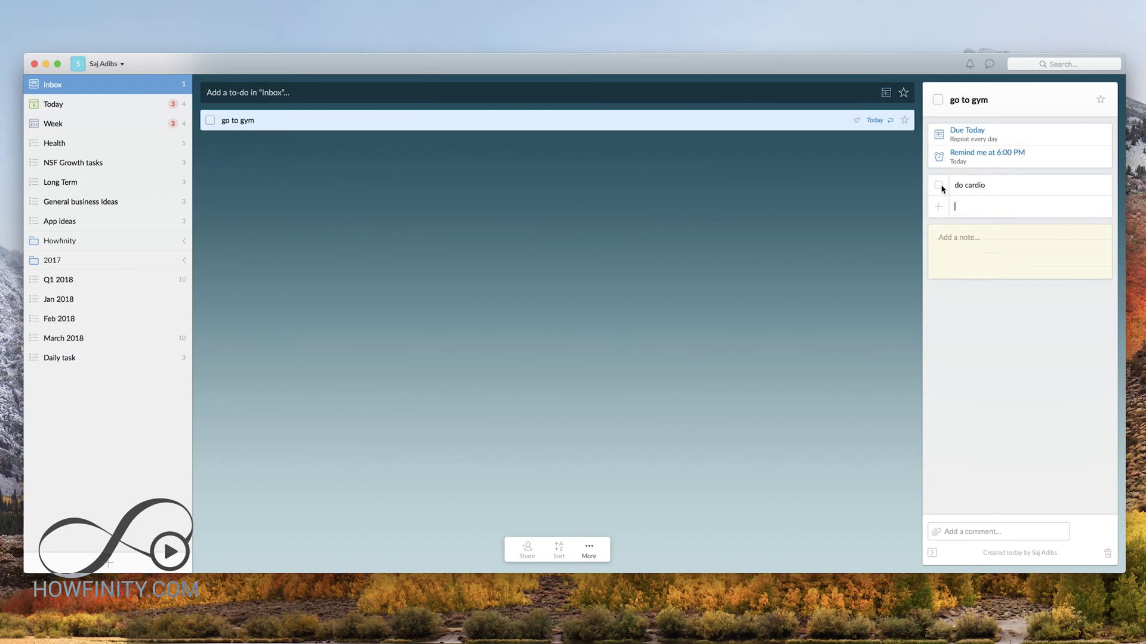
pyautogui.click(256, 123)
pyautogui.press('Return')
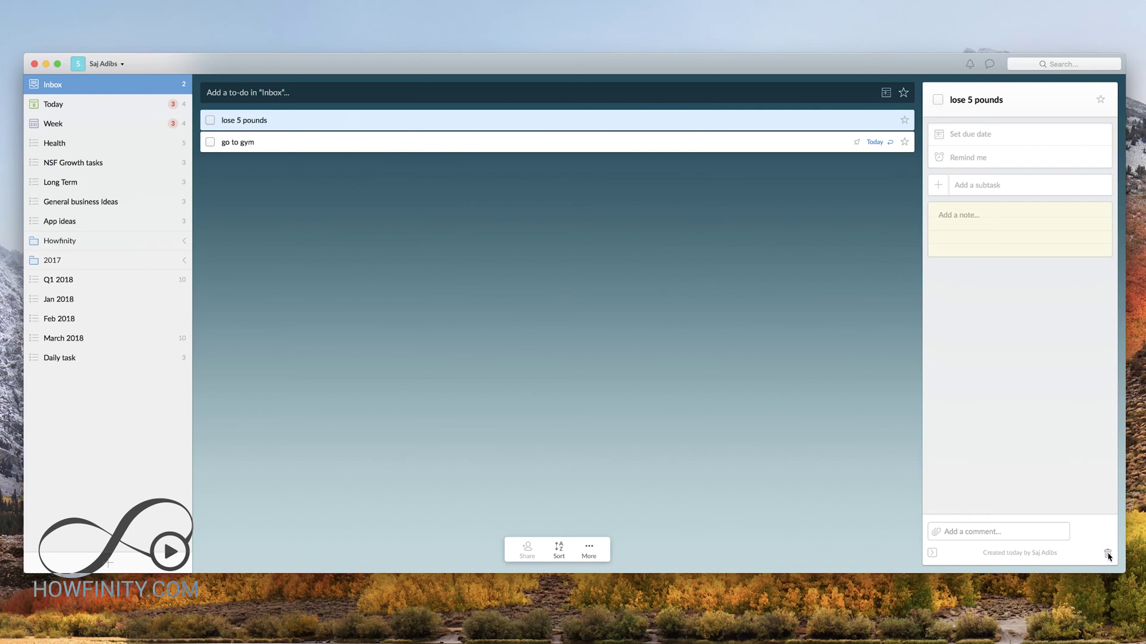
# Step: Permanently delete the 'lose 5 pounds' to-do and reopen go to gym's details
pyautogui.click(1108, 555)
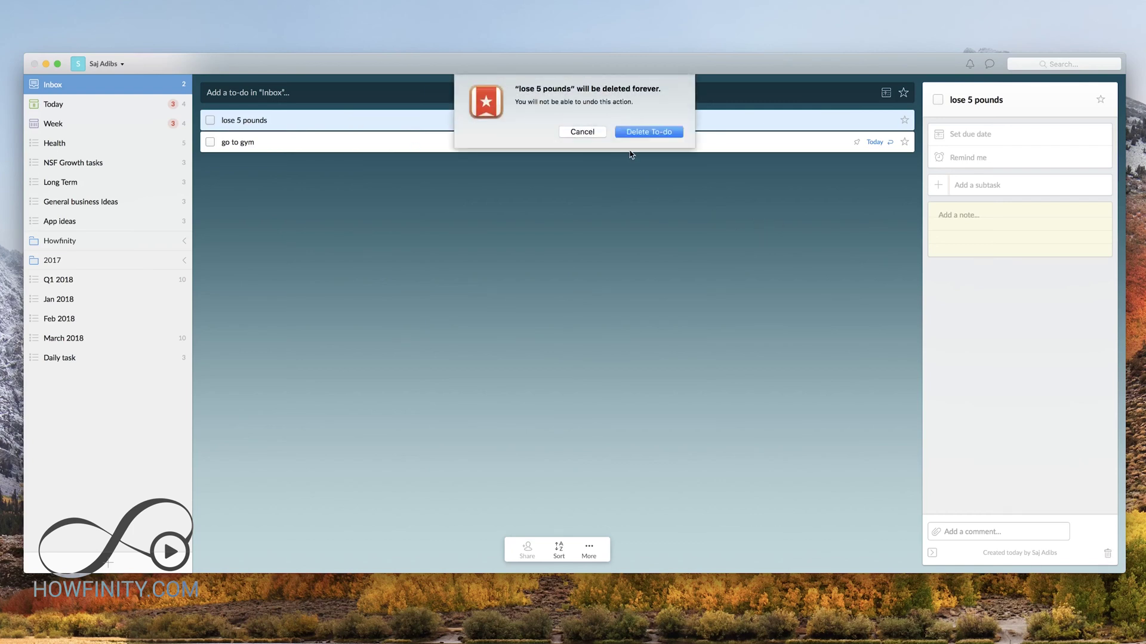
pyautogui.click(645, 132)
pyautogui.doubleClick(451, 125)
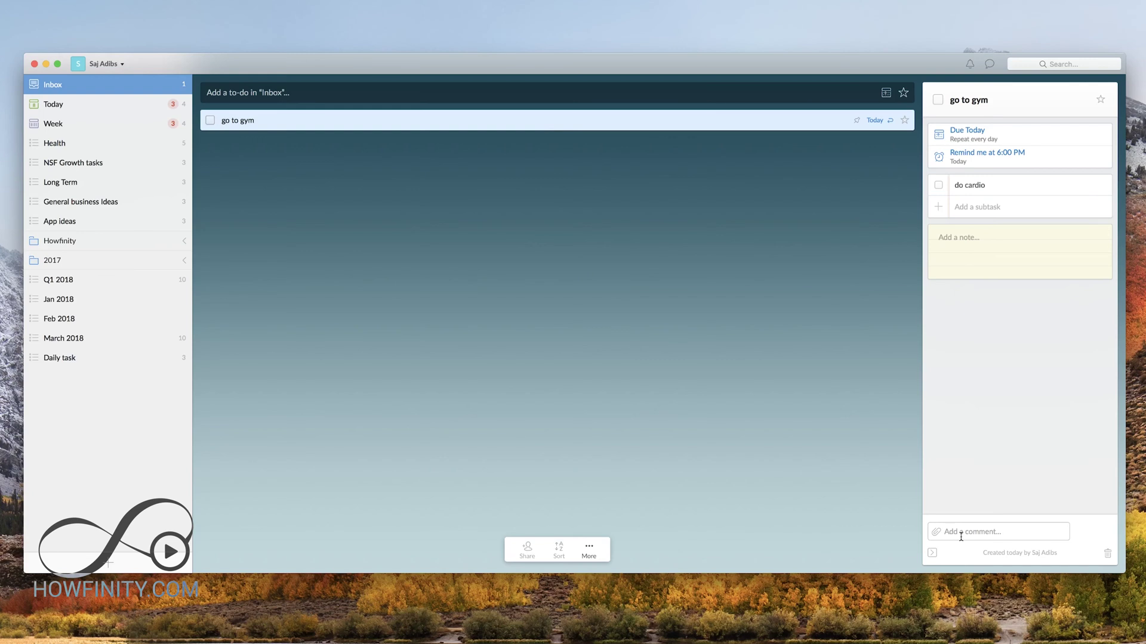
# Step: Star and unstar go to gym, remove its 6:00 PM reminder, then complete and reopen it
pyautogui.click(932, 553)
pyautogui.click(1101, 101)
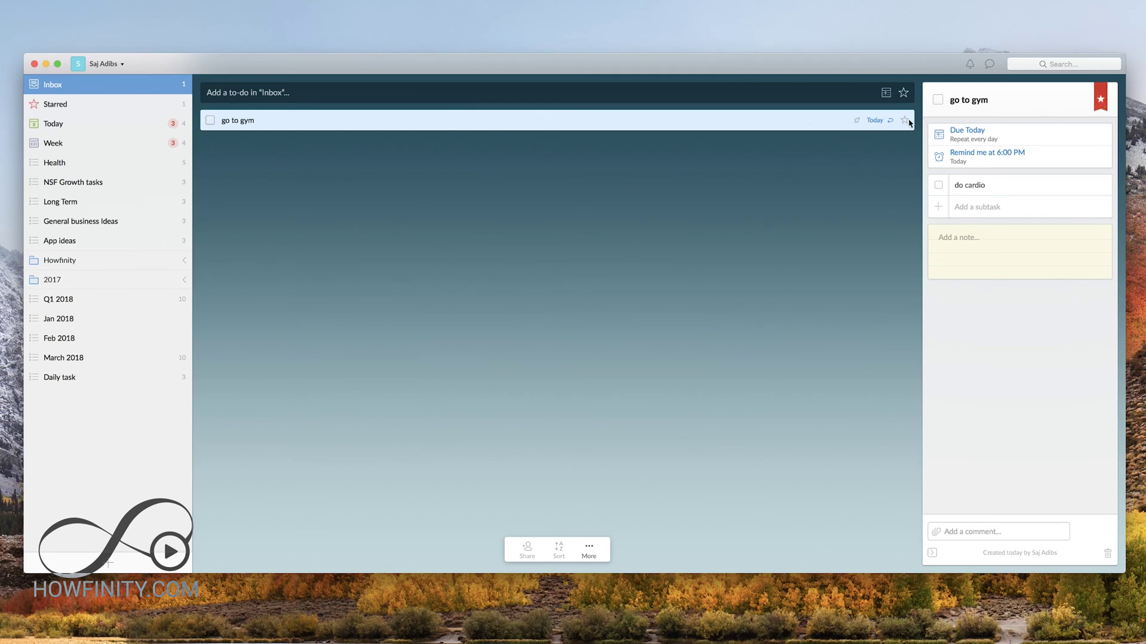
pyautogui.click(904, 121)
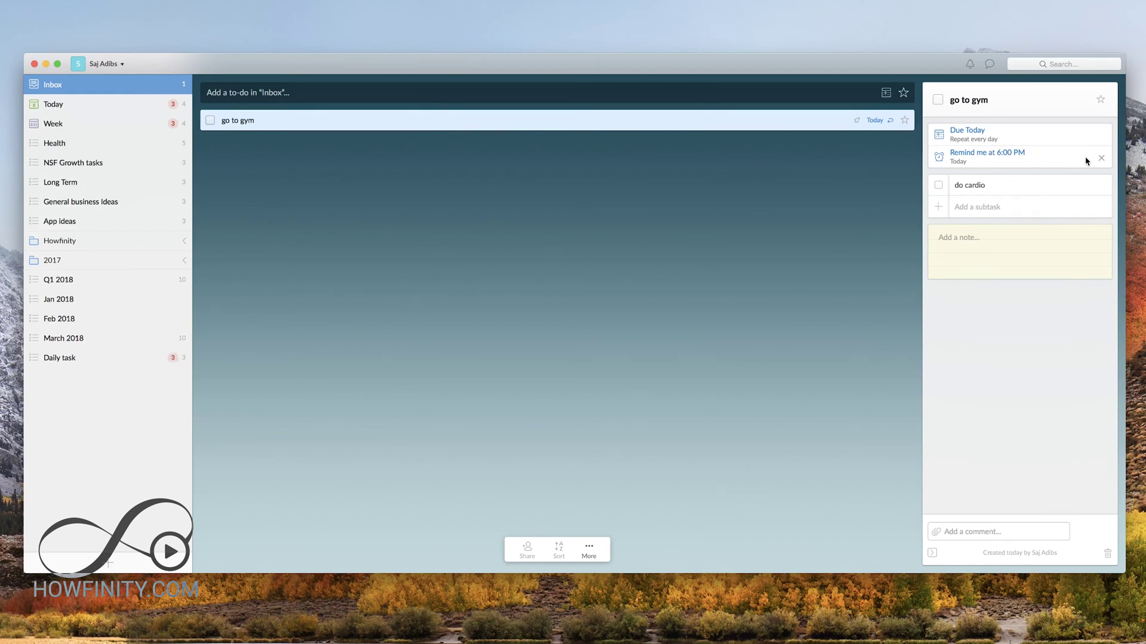
pyautogui.click(1101, 160)
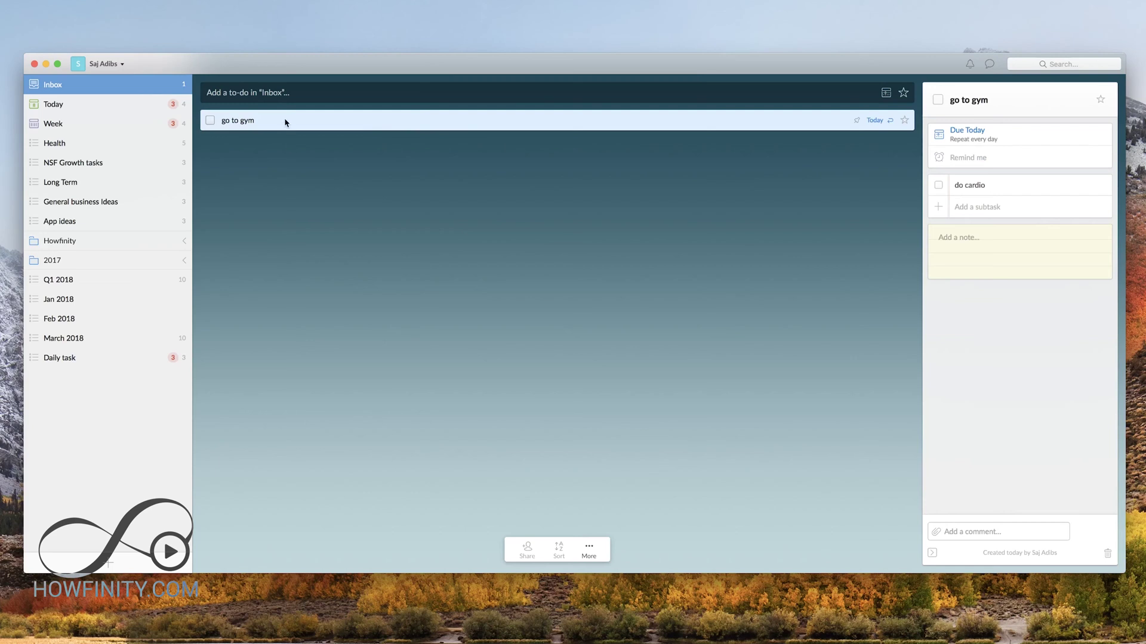
pyautogui.click(210, 121)
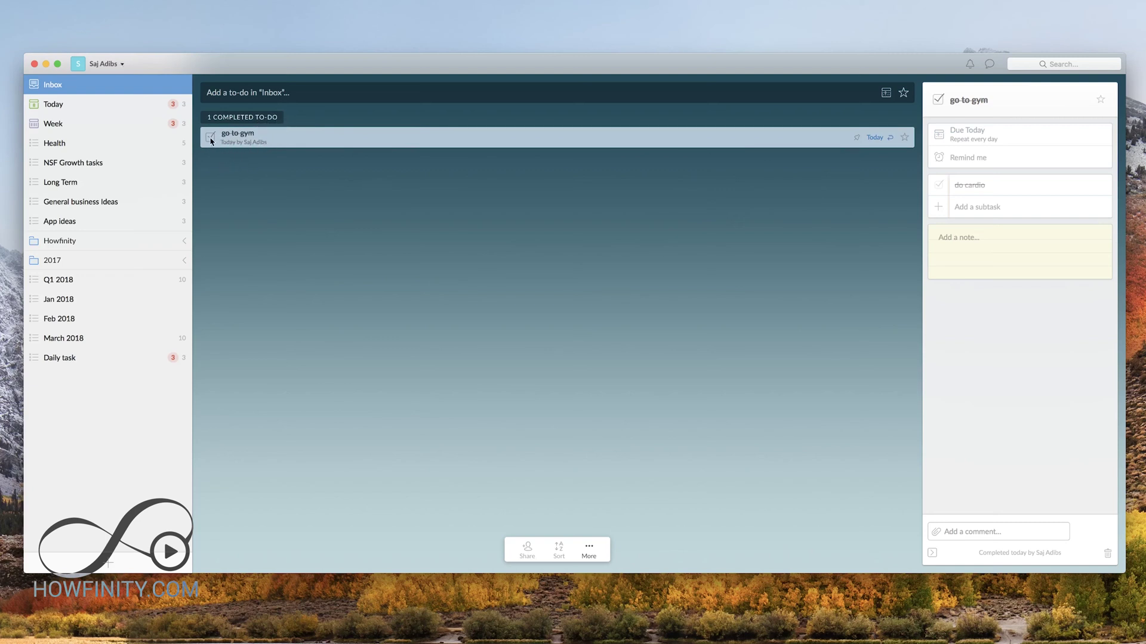
pyautogui.click(210, 139)
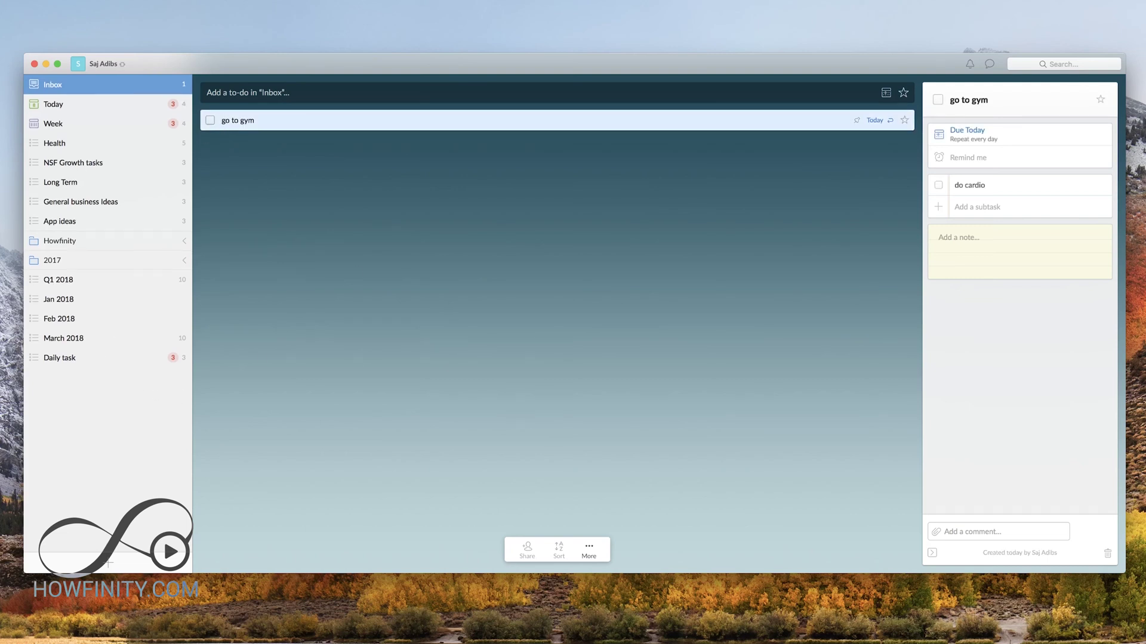
# Step: Open Daily task, view the tech video to-do, and cancel the list's sharing settings
pyautogui.click(62, 359)
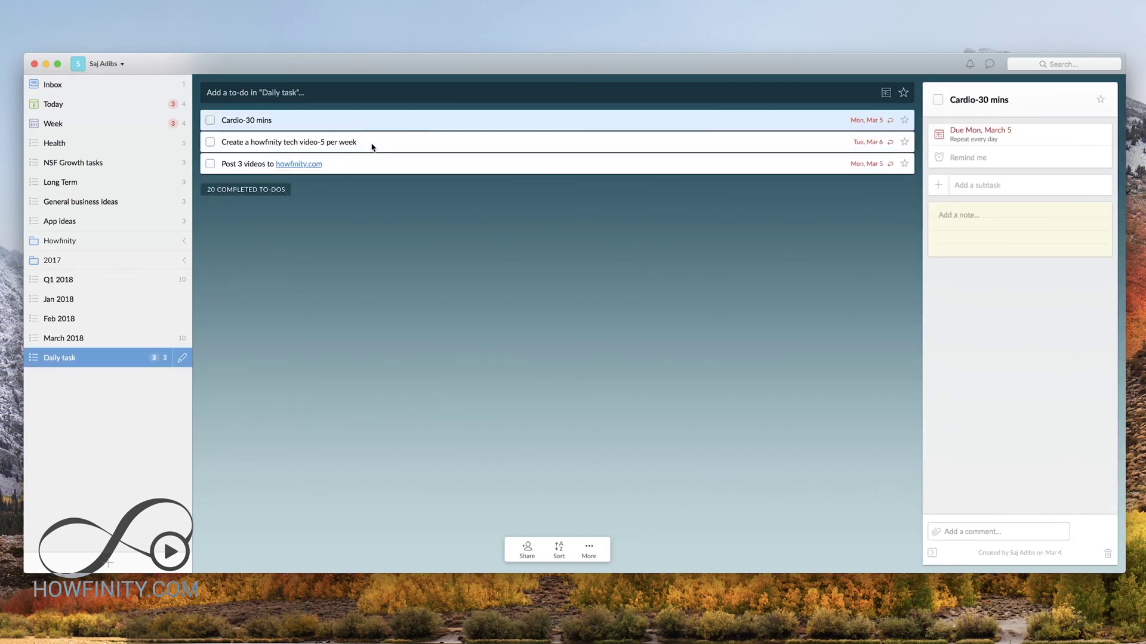
pyautogui.click(382, 146)
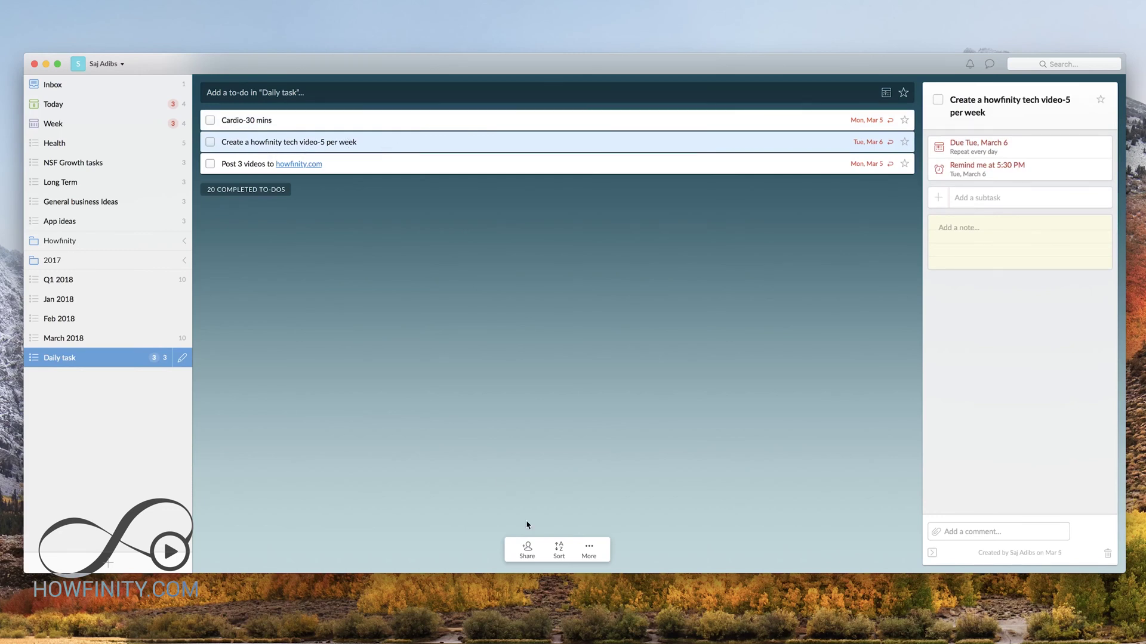
pyautogui.click(527, 549)
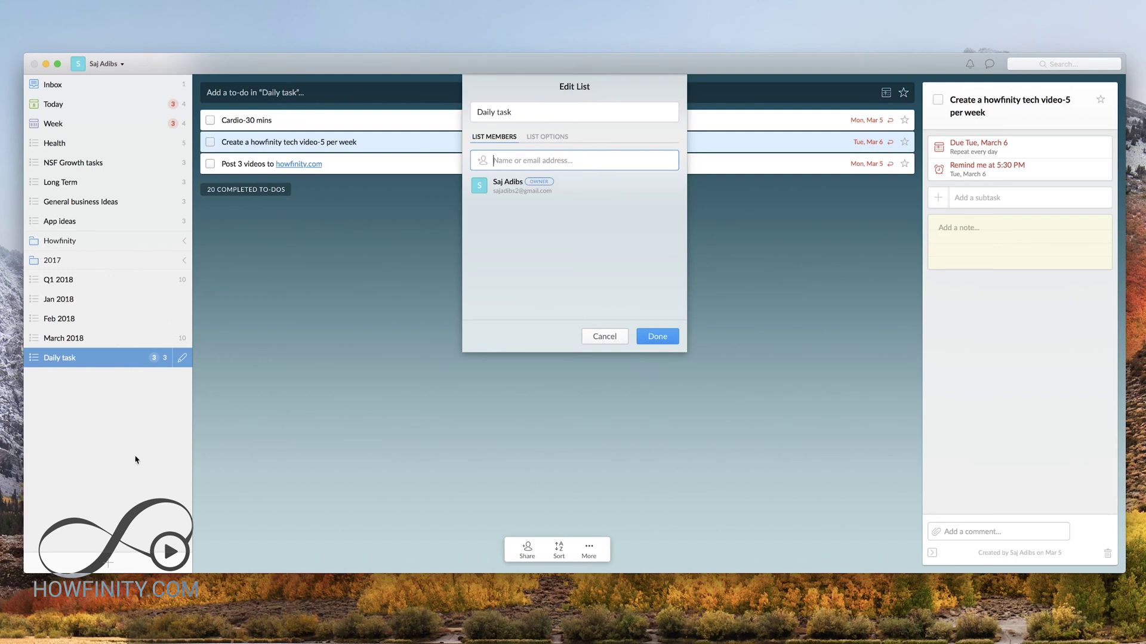
pyautogui.click(606, 335)
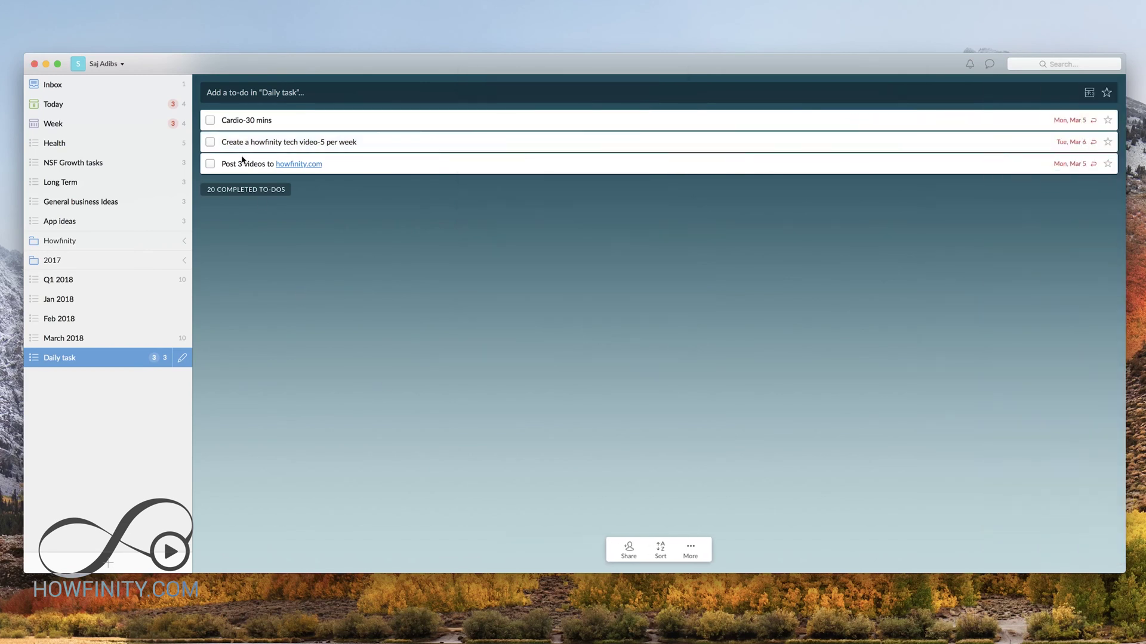
pyautogui.doubleClick(358, 144)
pyautogui.click(418, 228)
# Step: Browse Q1 2018 and Daily task, then expand 2017, open 1/6/2017, and collapse 2017
pyautogui.click(79, 281)
pyautogui.click(69, 359)
pyautogui.click(186, 263)
pyautogui.scroll(-1, 131, 313)
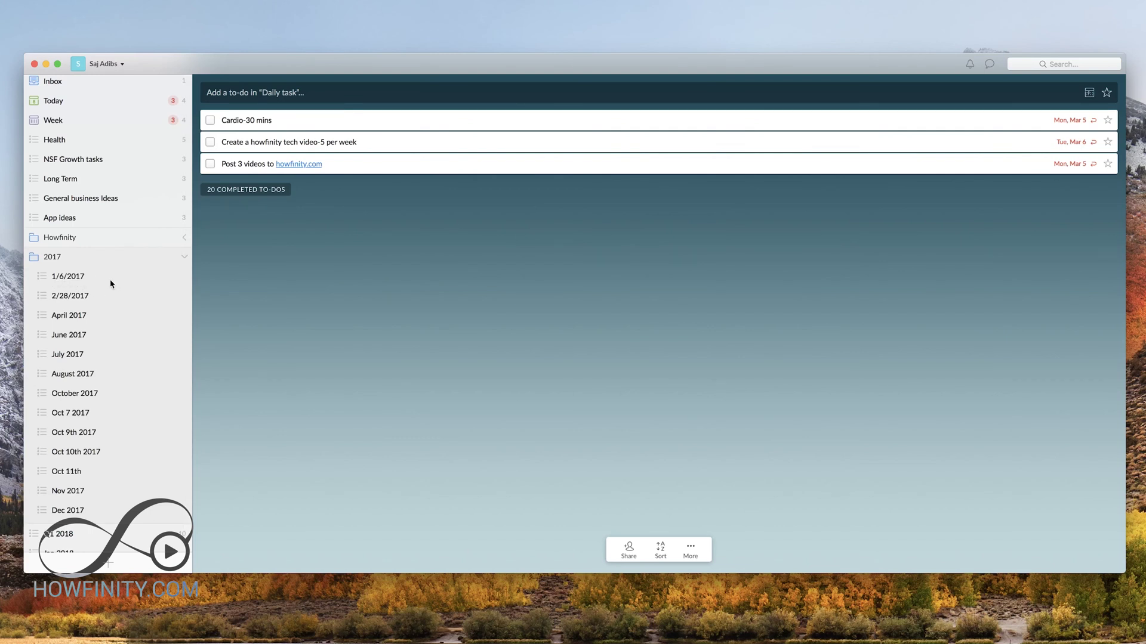
pyautogui.scroll(-1, 65, 287)
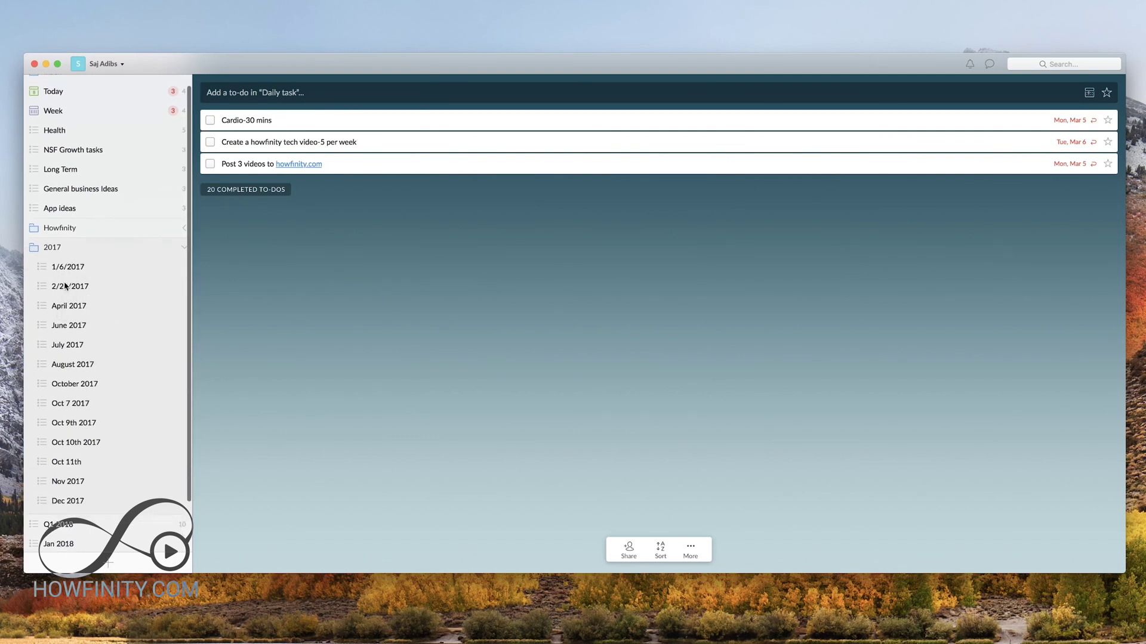
pyautogui.click(70, 267)
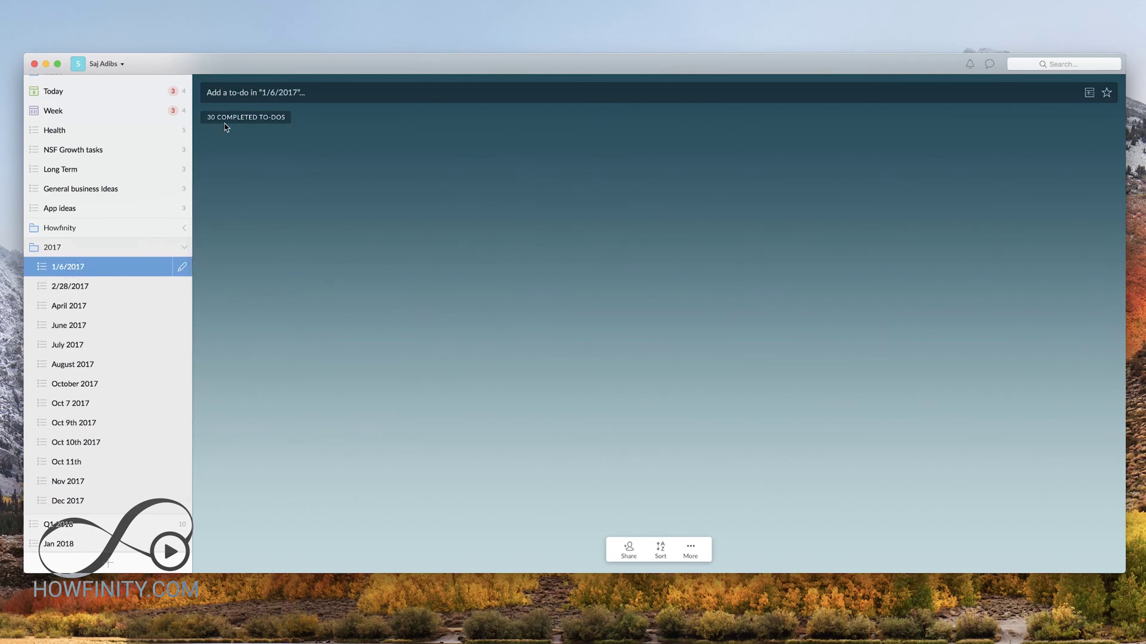
pyautogui.click(69, 252)
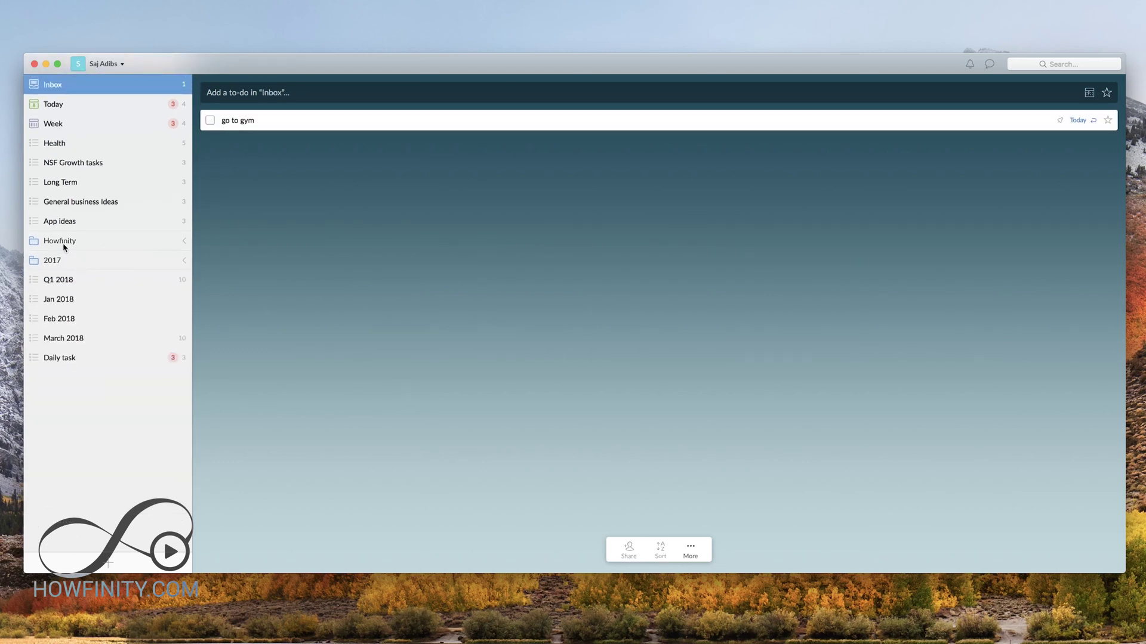
# Step: Expand the Howfinity folder, view the How to website list, then collapse Howfinity
pyautogui.click(65, 243)
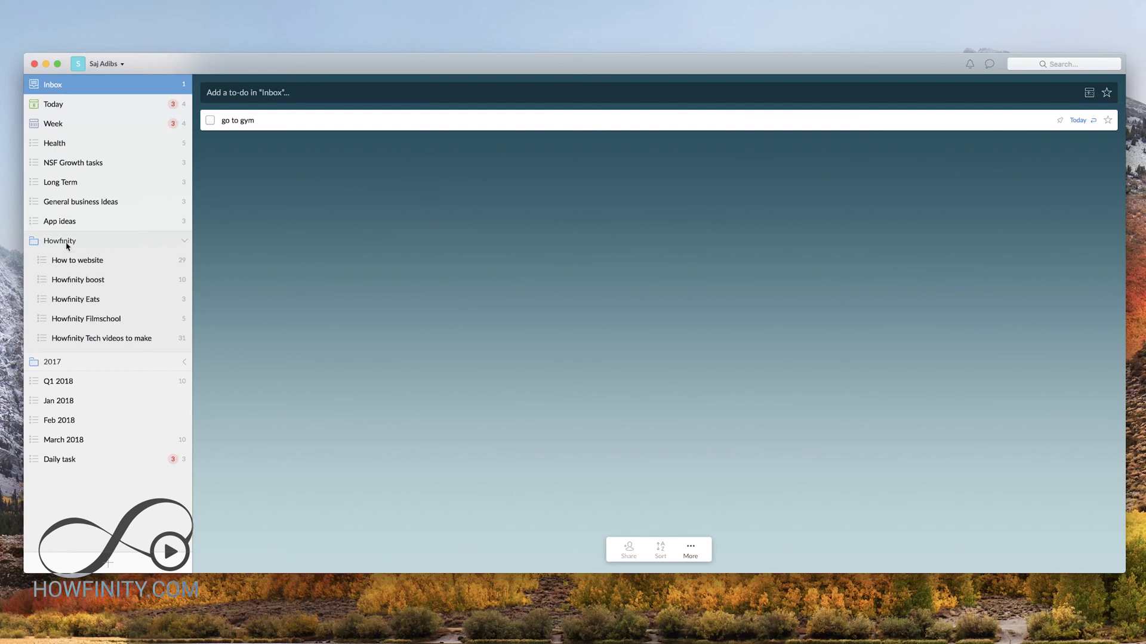
pyautogui.click(67, 264)
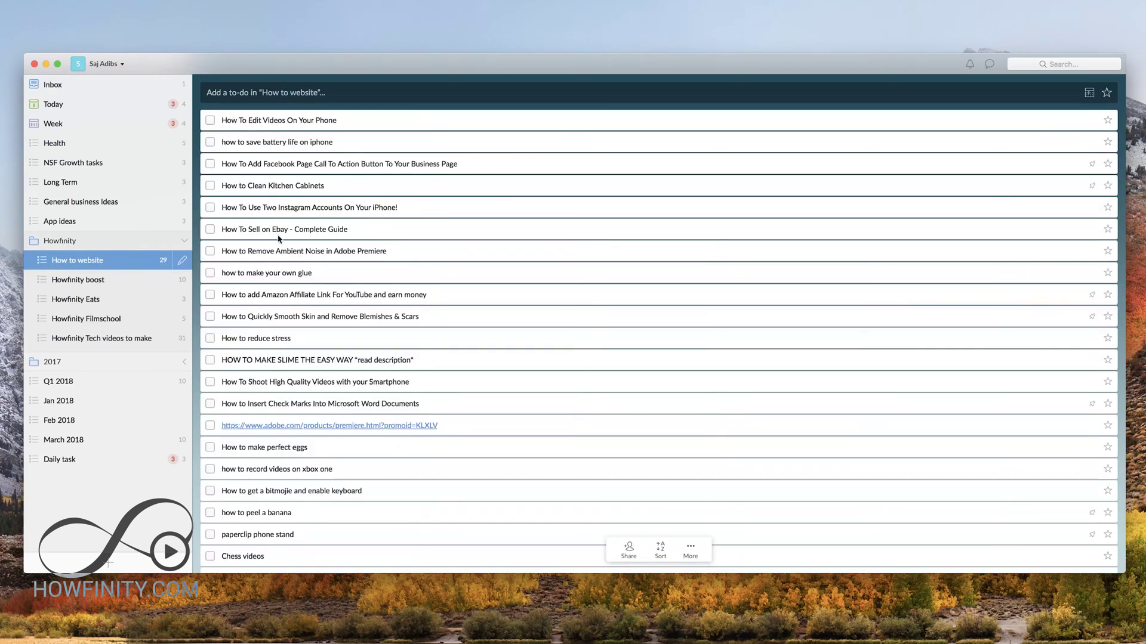
pyautogui.scroll(-5, 278, 240)
pyautogui.scroll(5, 279, 240)
pyautogui.click(183, 241)
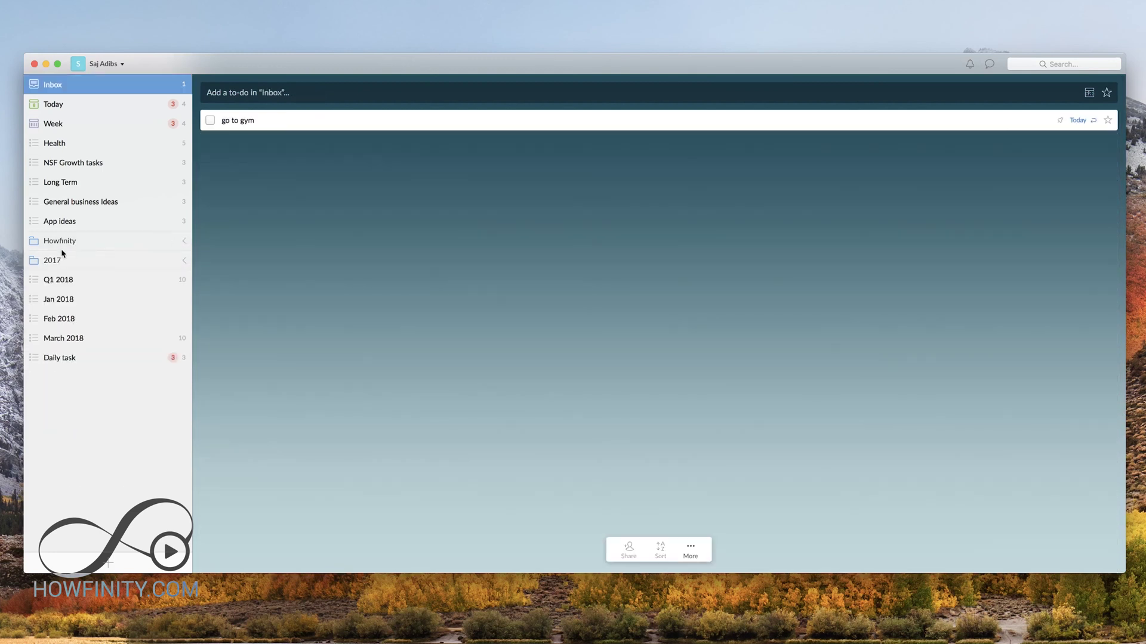
# Step: Create a list named 'Videos to make' from the sidebar
pyautogui.click(109, 563)
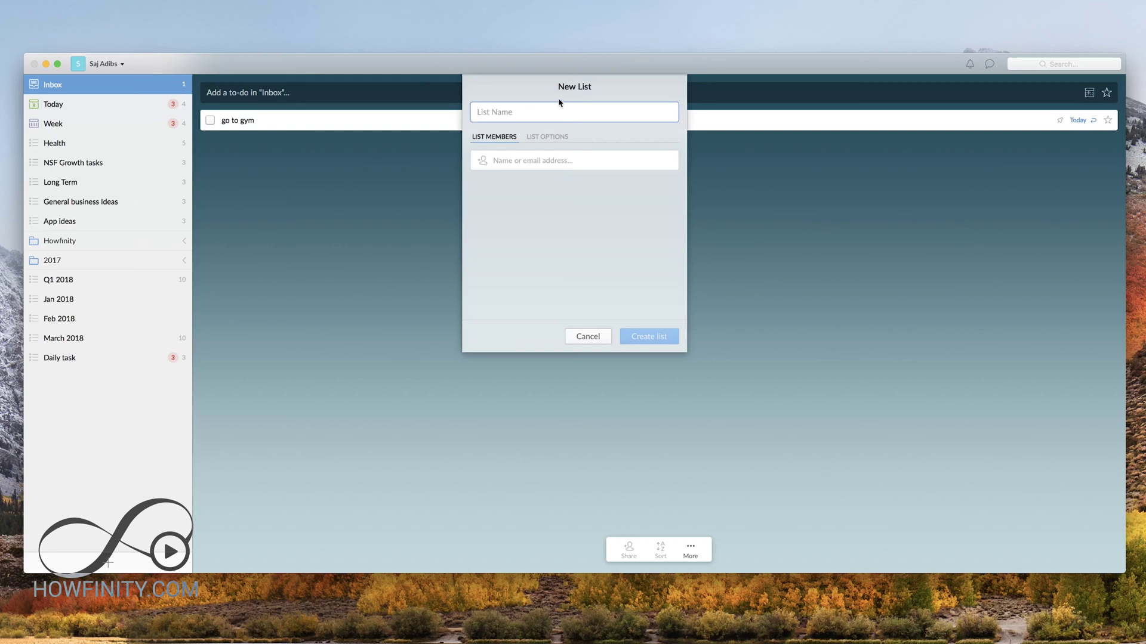
pyautogui.write('V')
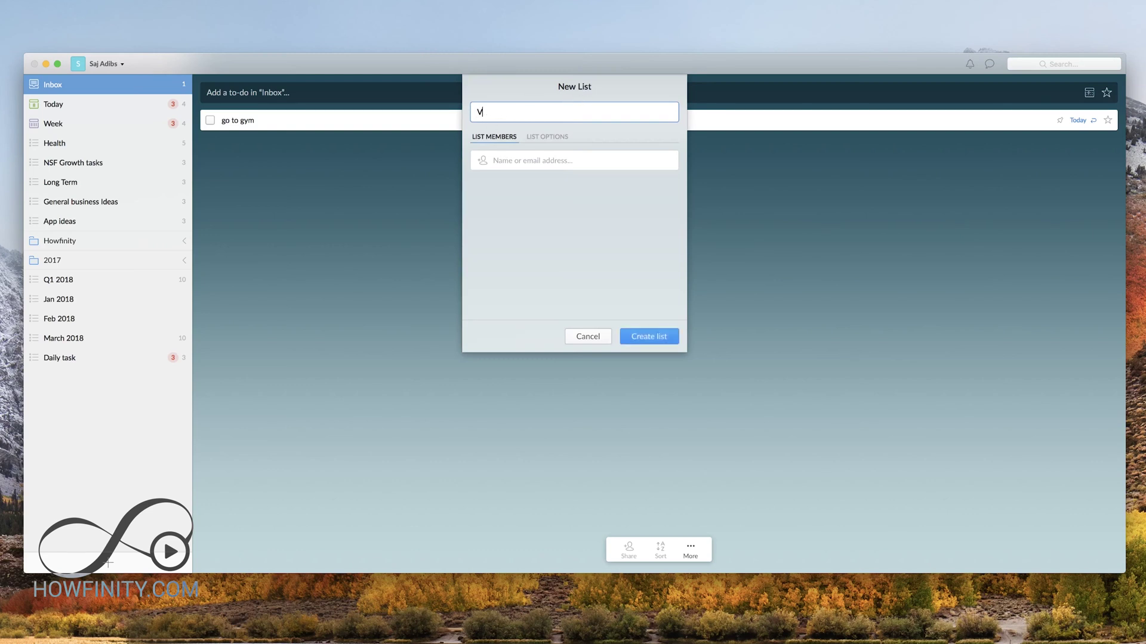
pyautogui.write('ideos to make')
pyautogui.click(649, 336)
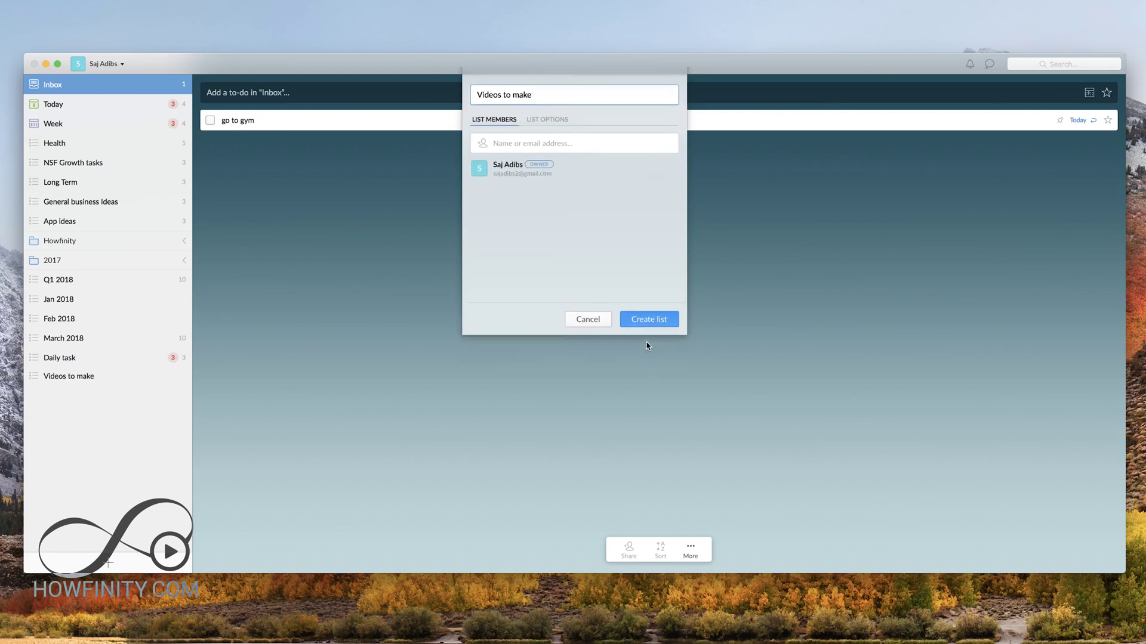
pyautogui.rightClick(108, 384)
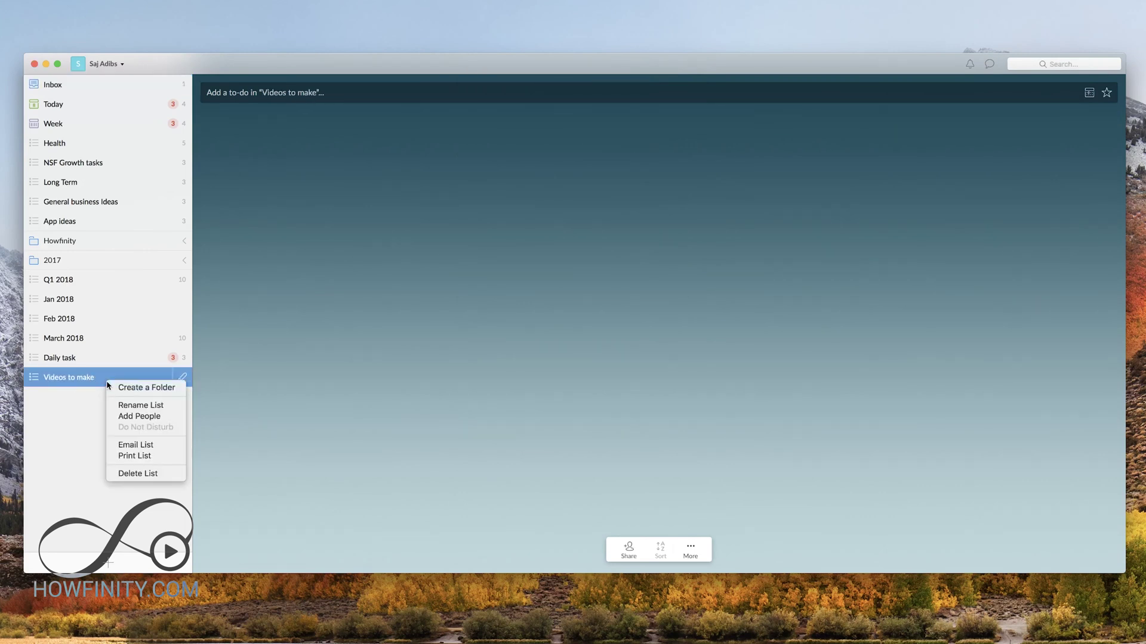
# Step: Put the Videos to make list into a new folder named 'Howfinity tasks'
pyautogui.click(141, 391)
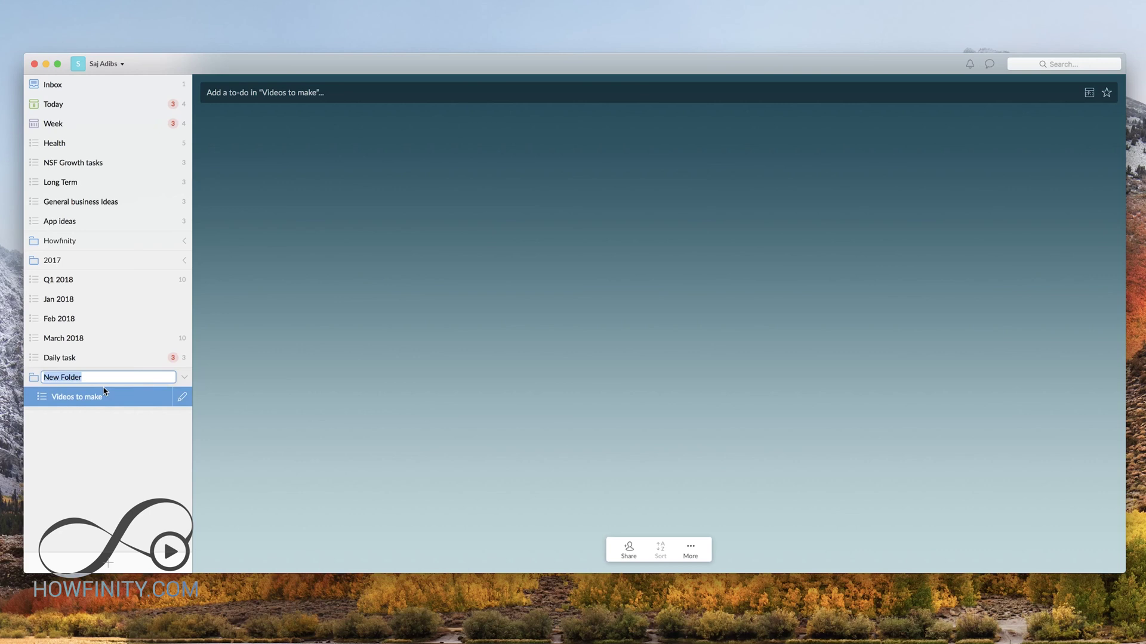
pyautogui.write('Howfinity tasks')
pyautogui.press('Return')
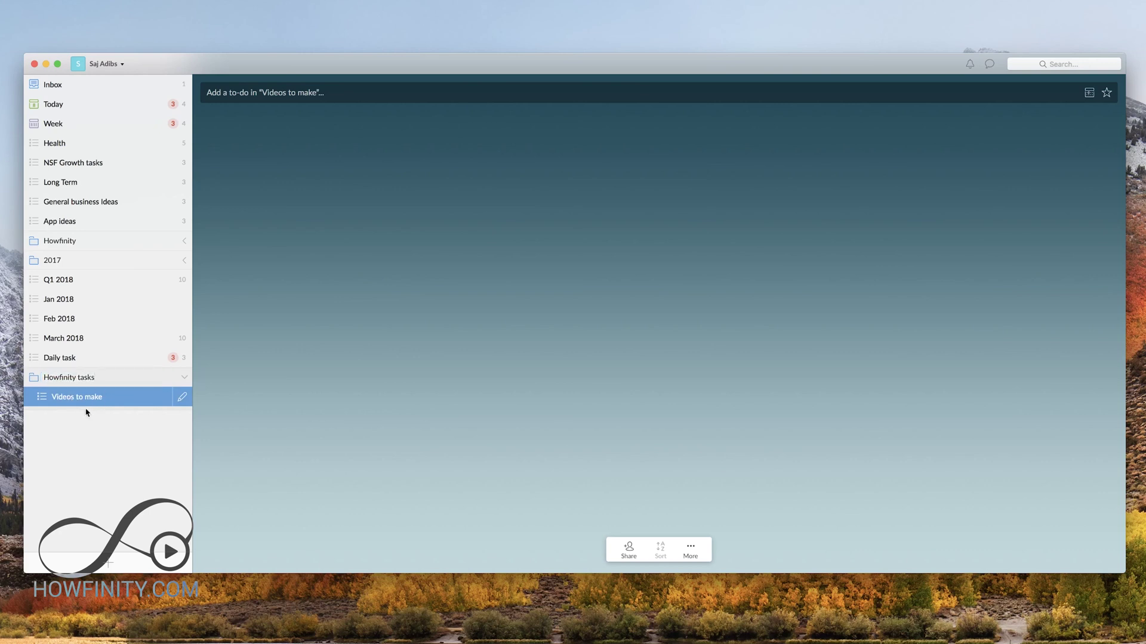
# Step: Return to the Inbox, expand the Howfinity folder, and move March 2018 below Daily task
pyautogui.click(67, 378)
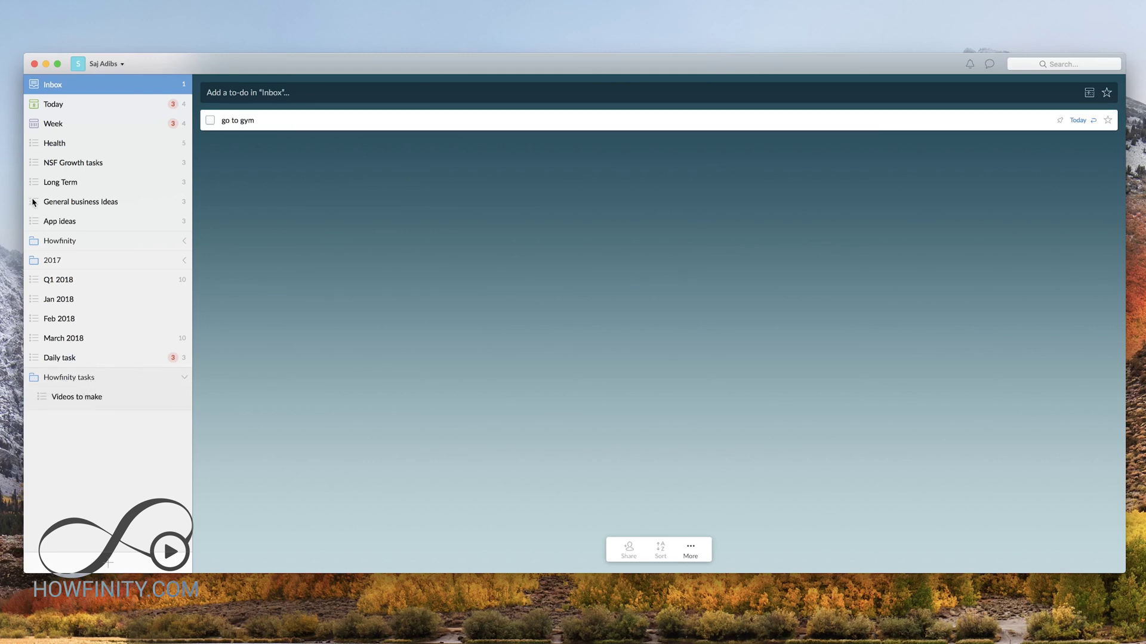
pyautogui.click(183, 242)
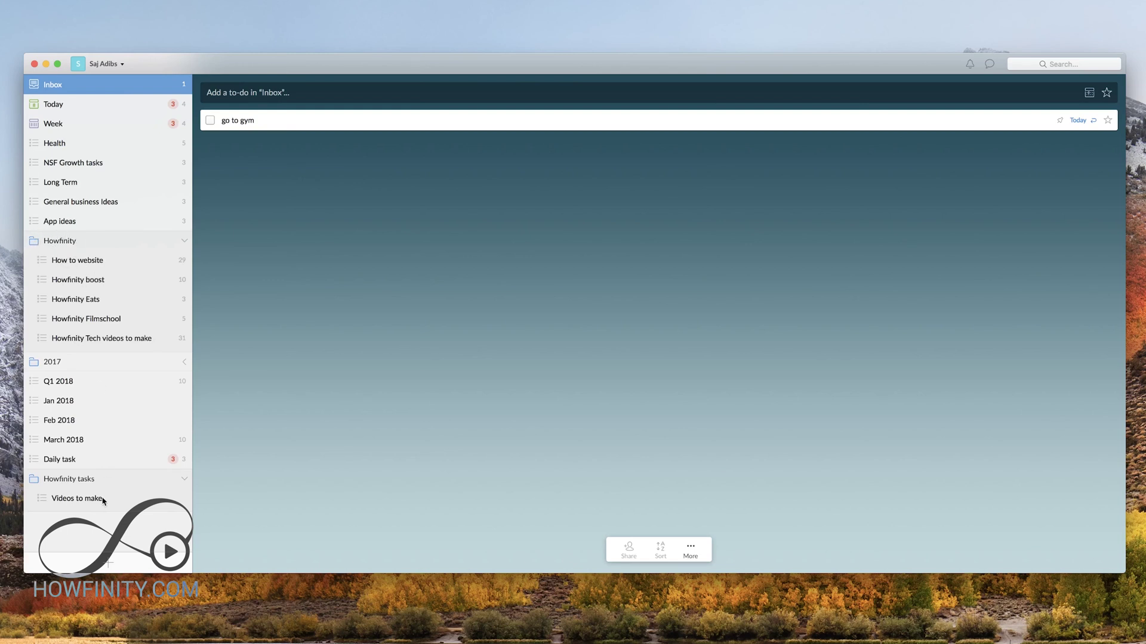
pyautogui.moveTo(57, 444); pyautogui.dragTo(73, 462)
# Step: Ungroup the Howfinity tasks folder so Videos to make stands alone
pyautogui.click(81, 480)
pyautogui.click(81, 480)
pyautogui.click(114, 479)
pyautogui.rightClick(113, 479)
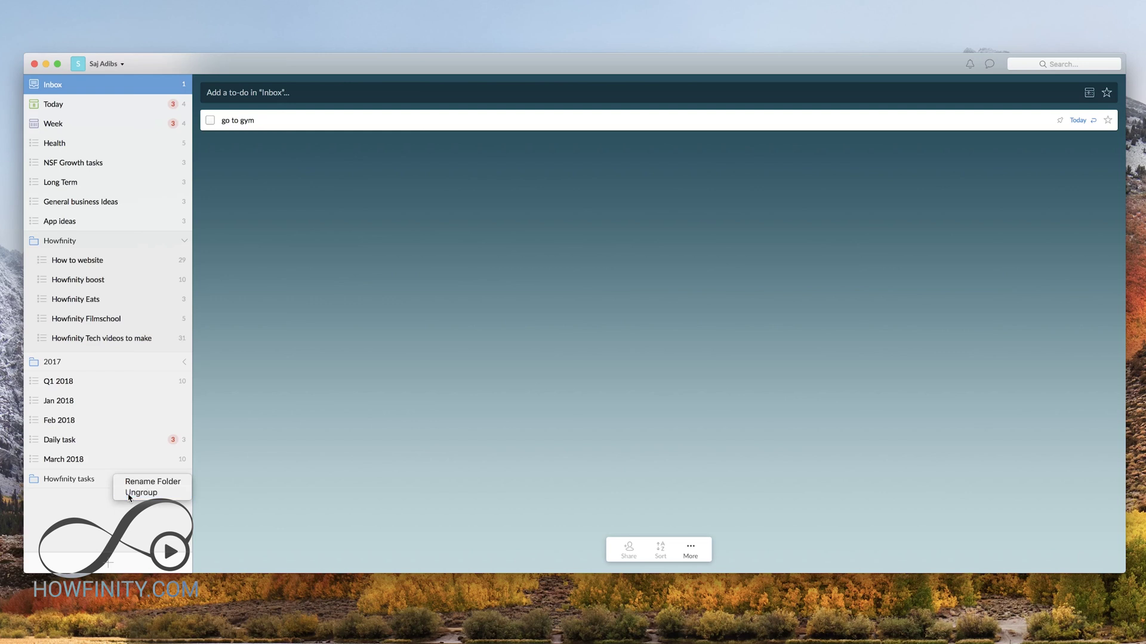
pyautogui.click(129, 493)
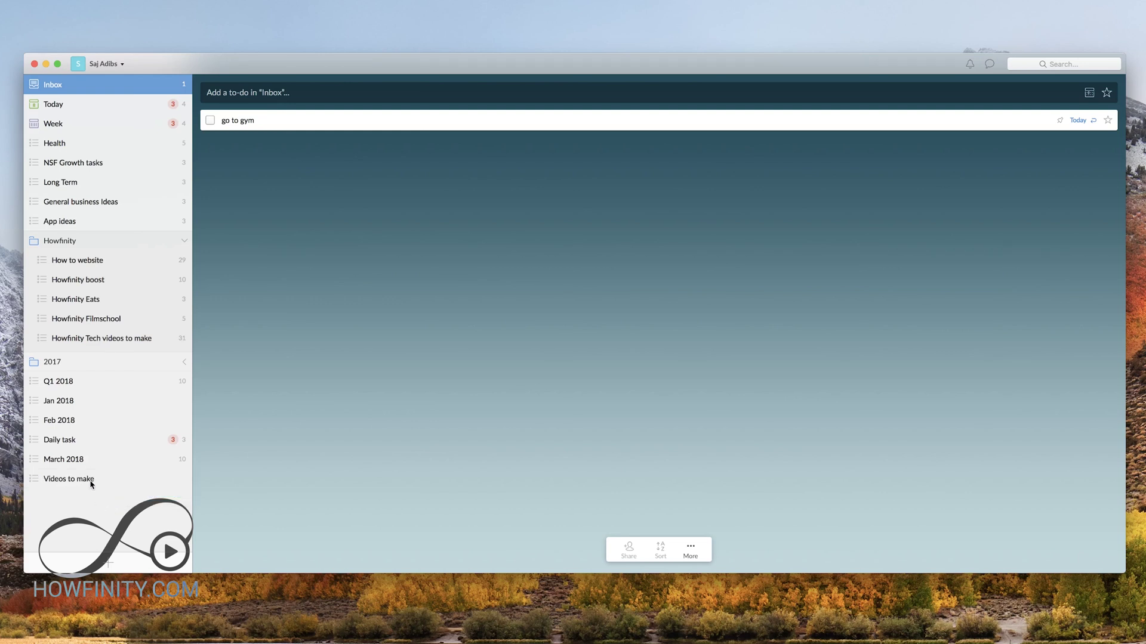
# Step: Permanently delete the Videos to make list
pyautogui.click(93, 481)
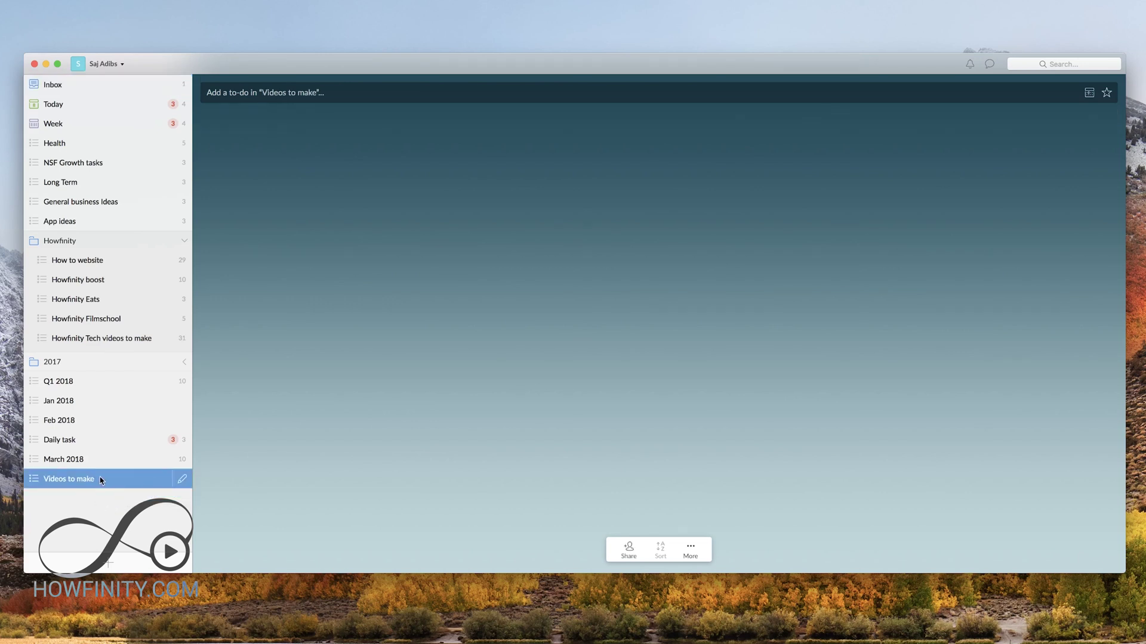
pyautogui.rightClick(100, 479)
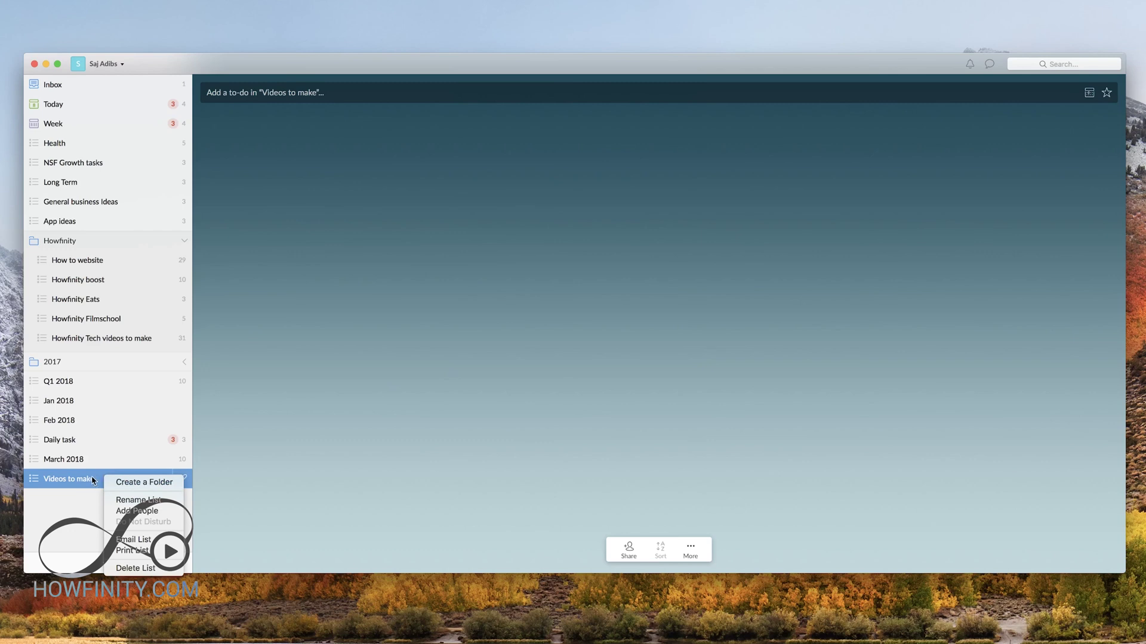
pyautogui.click(119, 569)
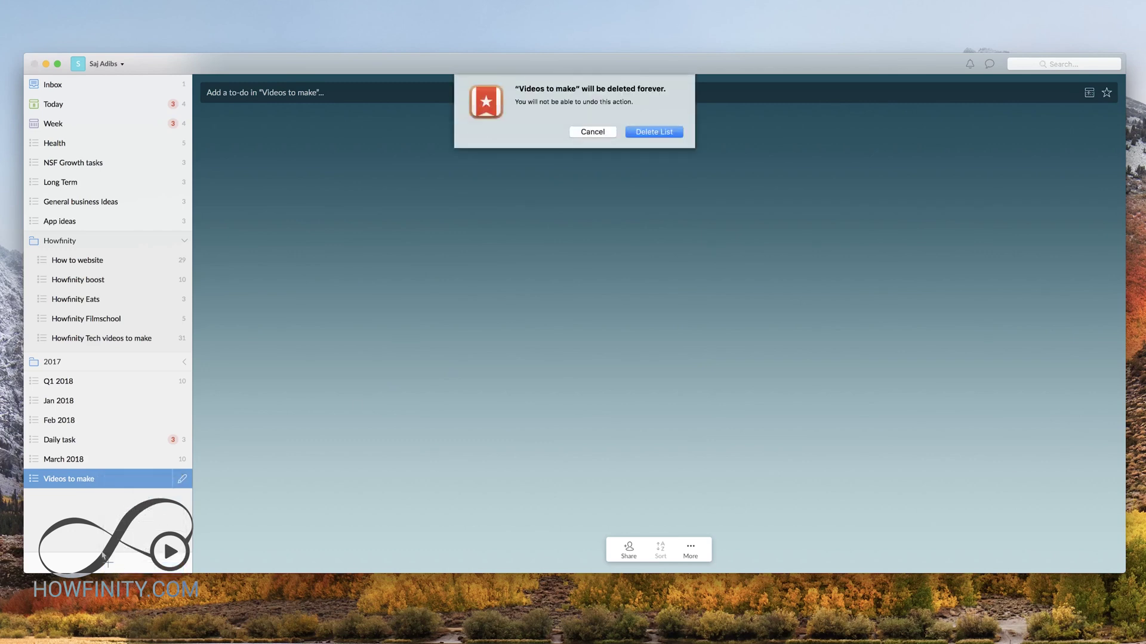
pyautogui.click(654, 132)
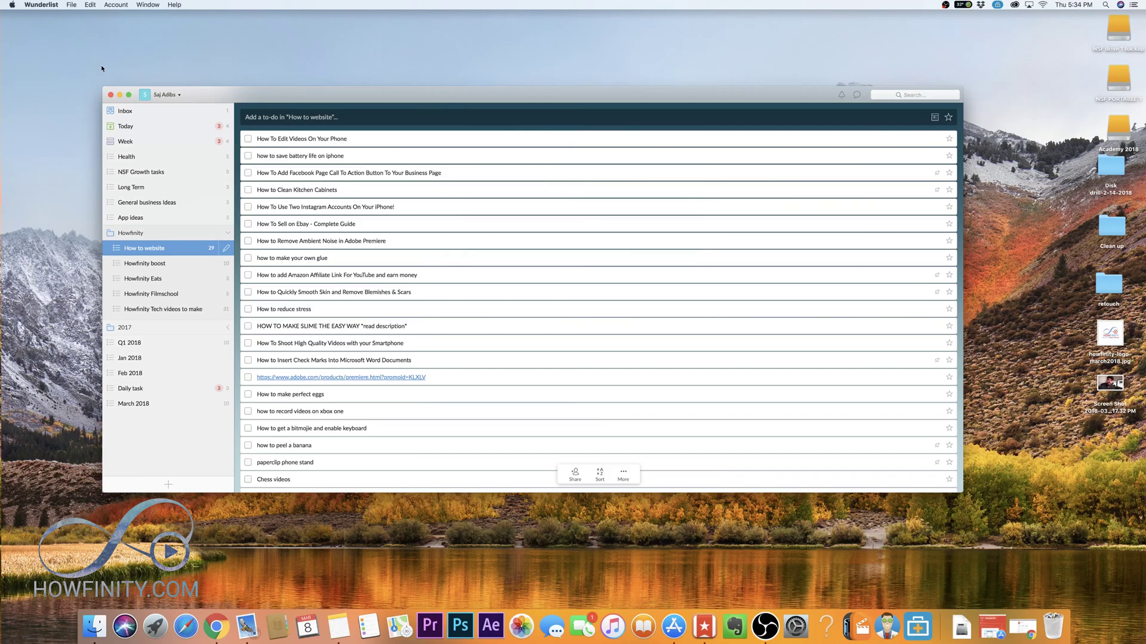
# Step: In notification preferences, leave email notifications off and desktop notifications on, then close the window
pyautogui.click(37, 5)
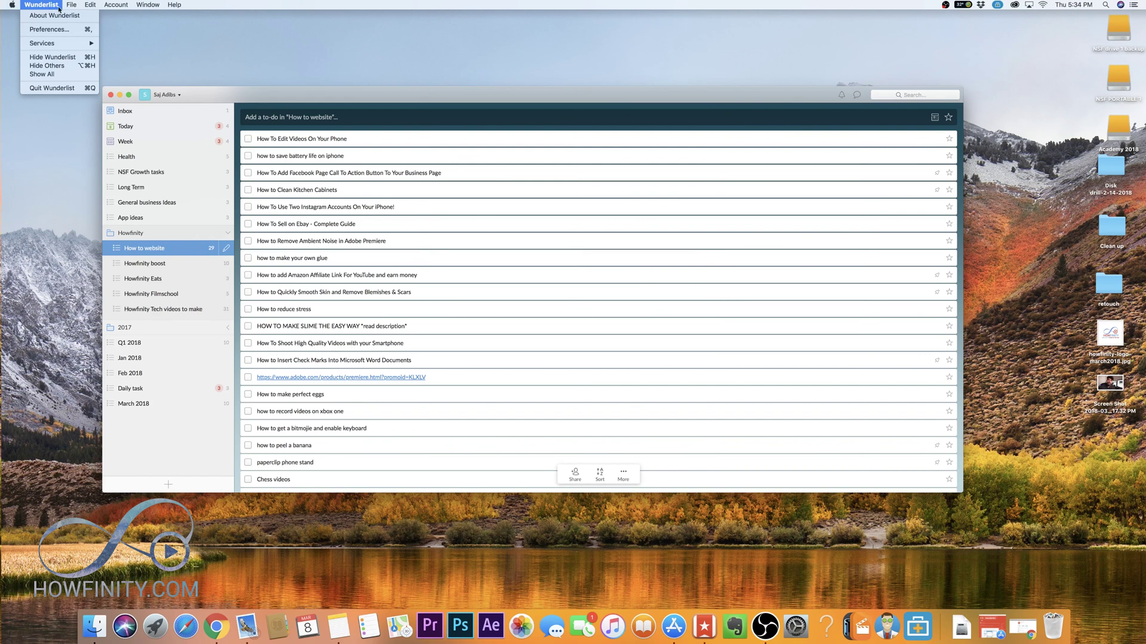
pyautogui.click(48, 30)
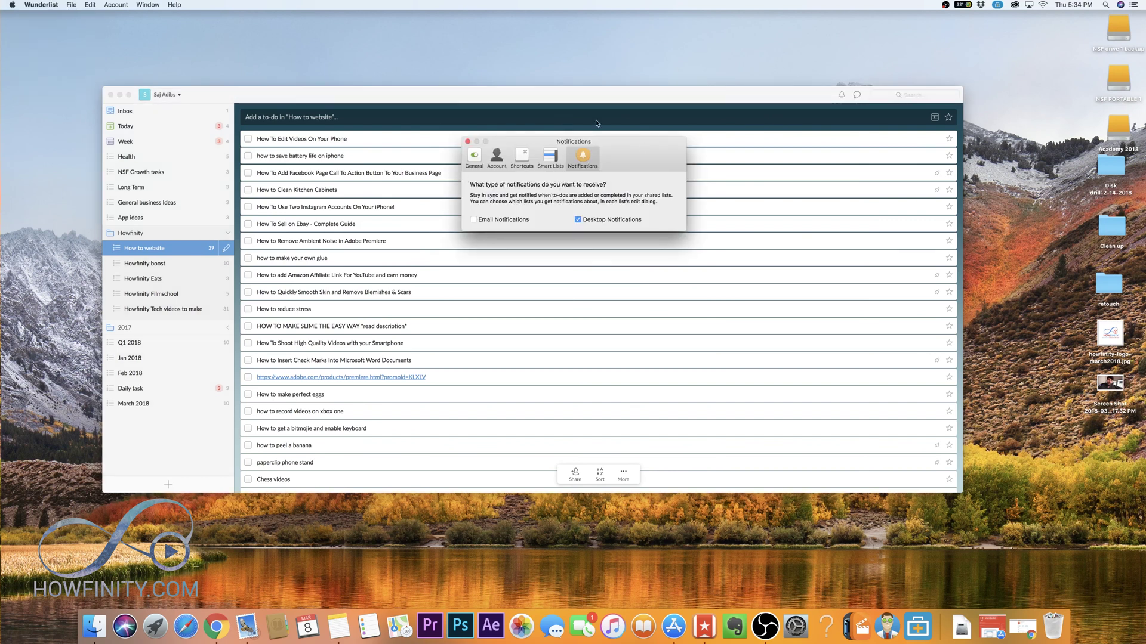
pyautogui.moveTo(582, 158); pyautogui.dragTo(422, 212)
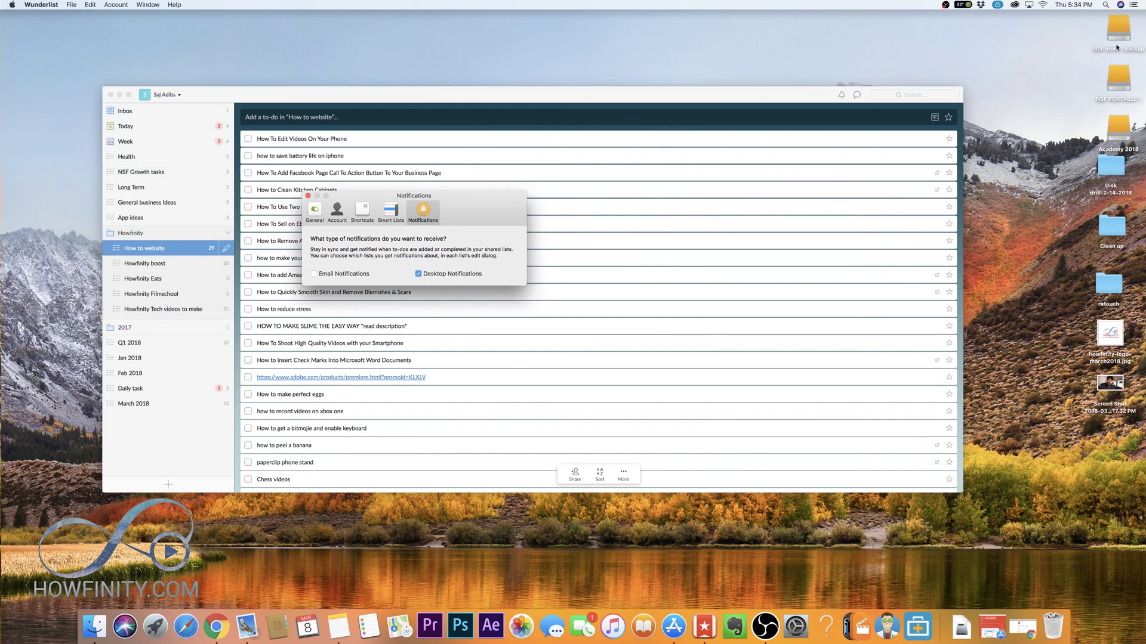
pyautogui.click(314, 275)
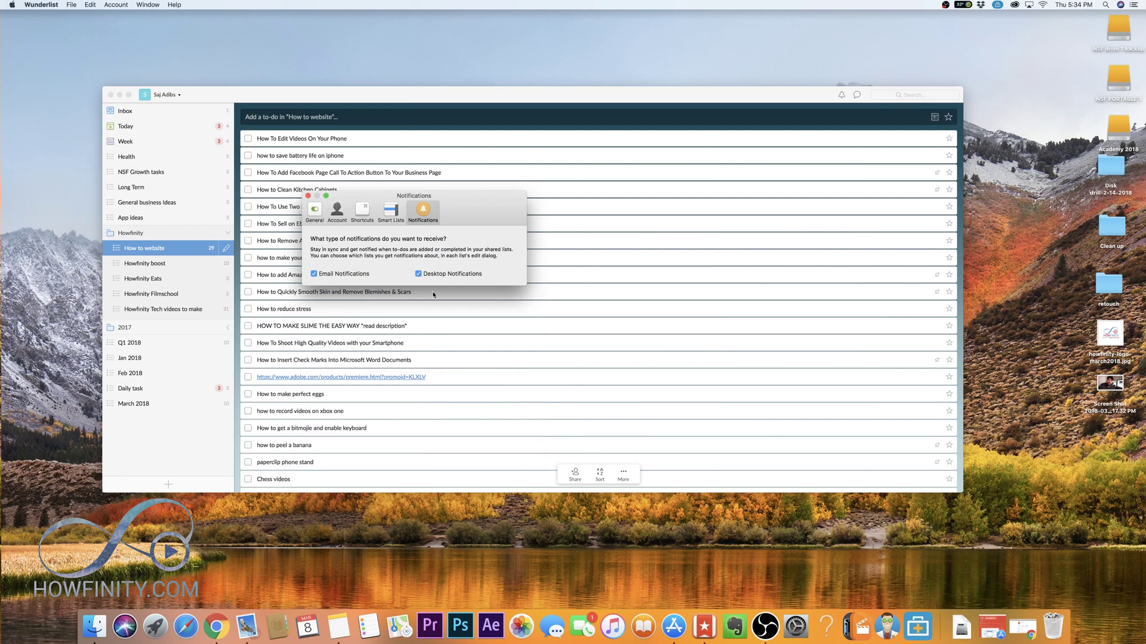
pyautogui.click(314, 275)
pyautogui.click(308, 196)
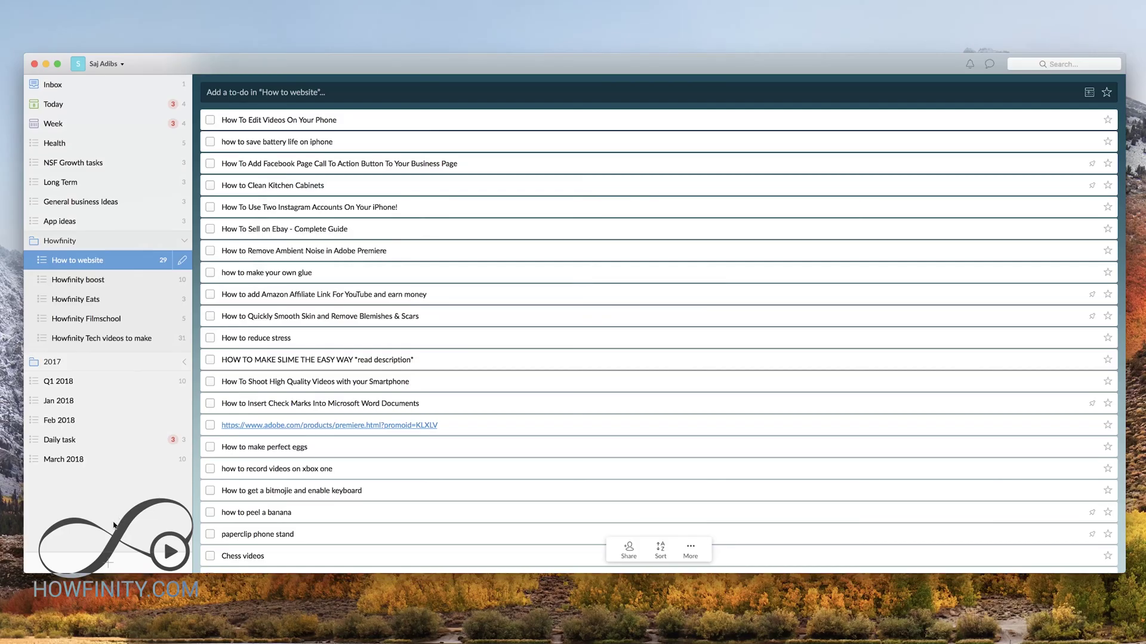